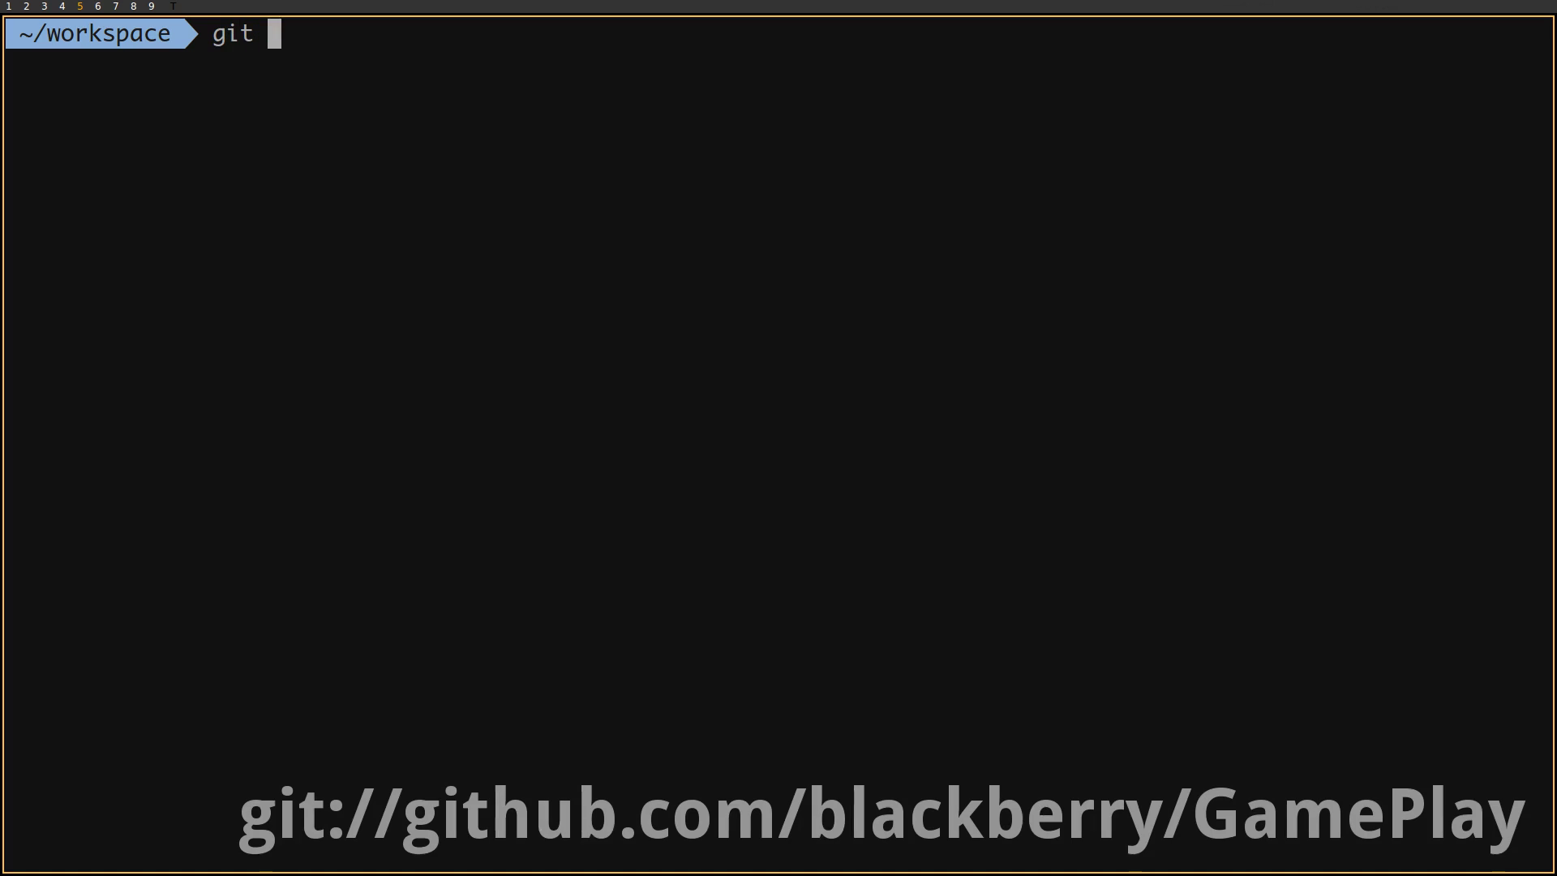
- Clone git://github.com/blackberry/GamePlay into ~/workspace, then enter GamePlay and list its files
text(clone git://github.com)
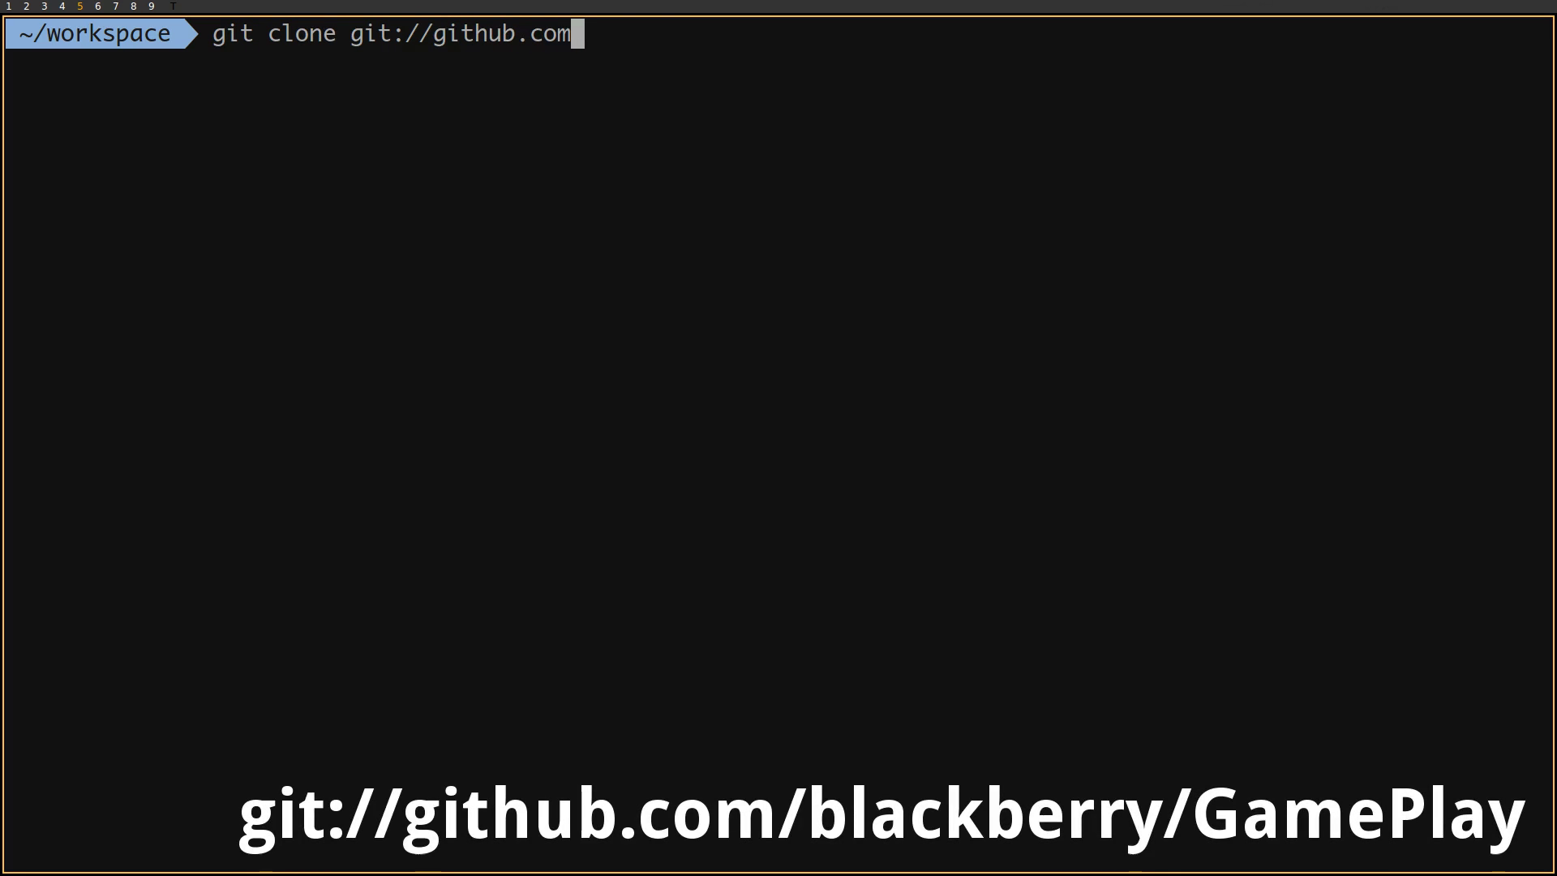
text(/blackberry/GamePlay)
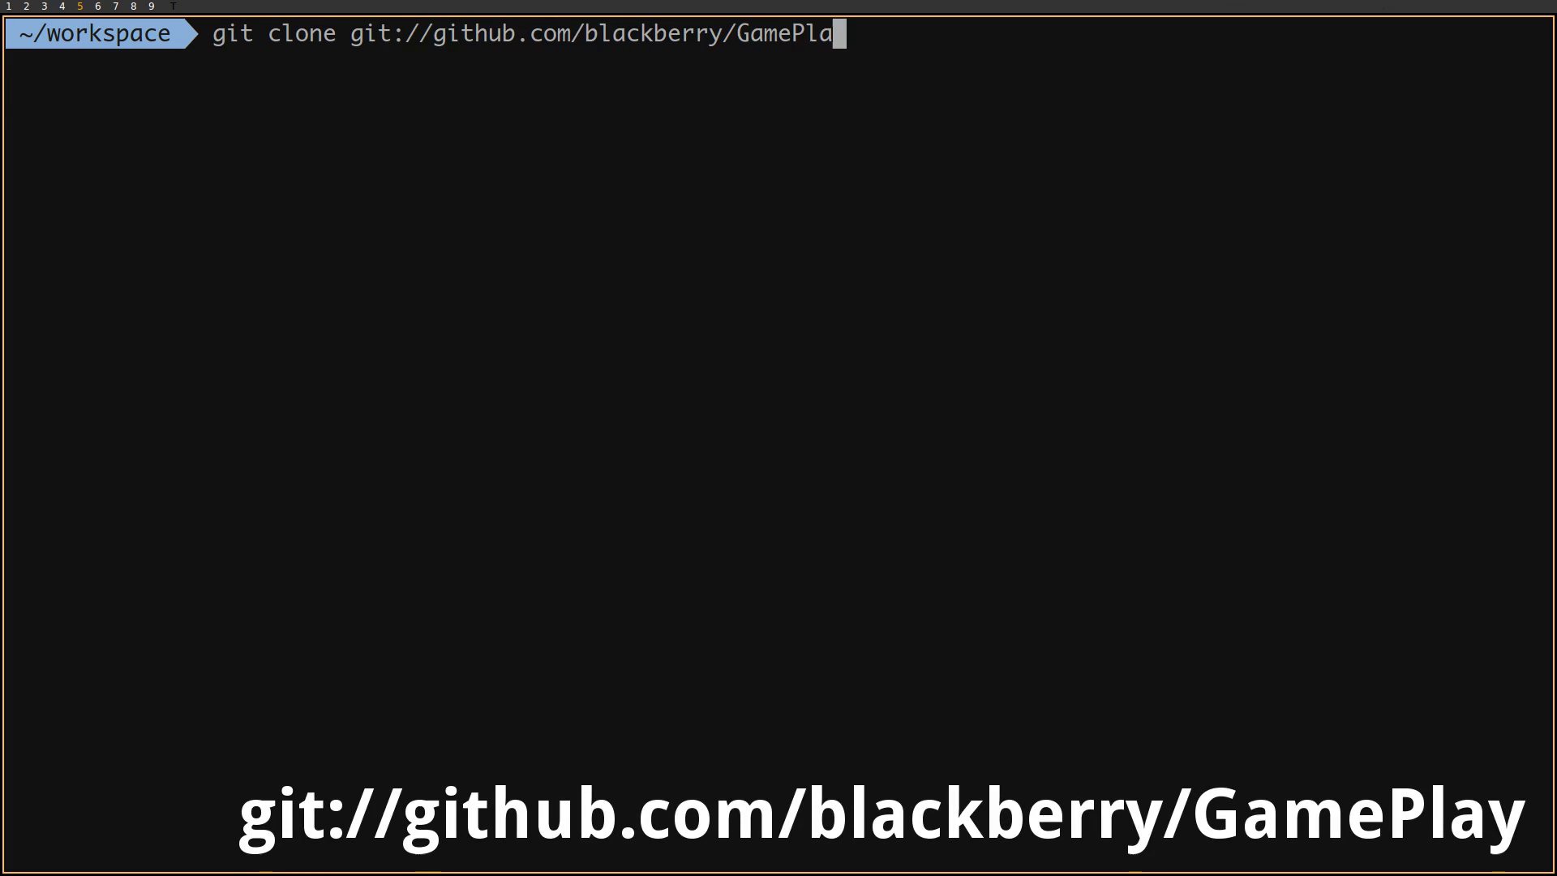
key(Return)
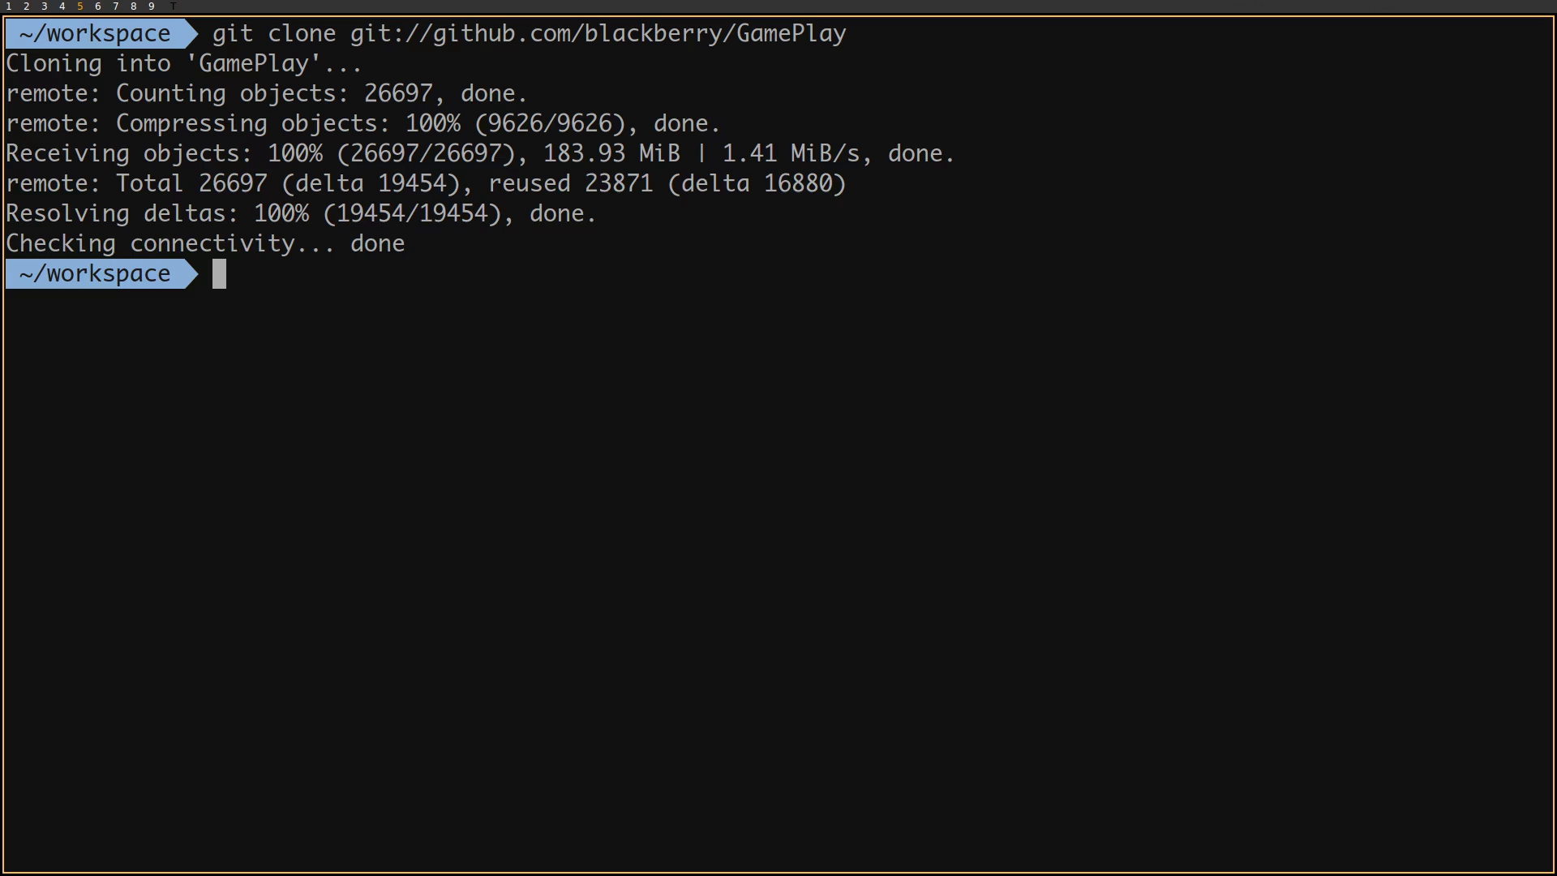
text(cd Ga)
key(Tab)
key(Return)
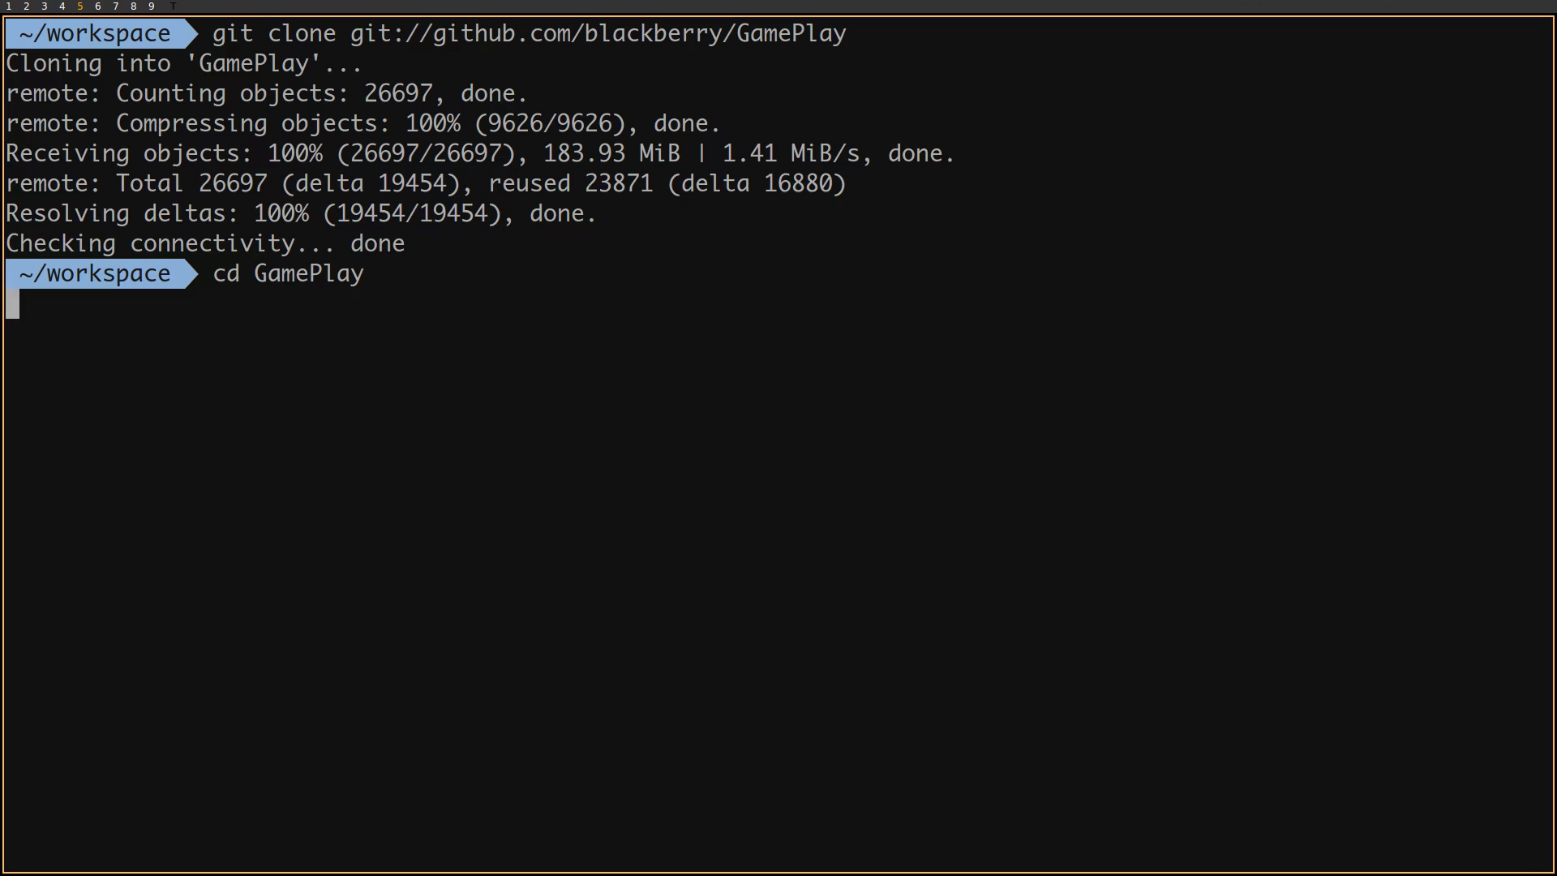
text(ls)
key(Return)
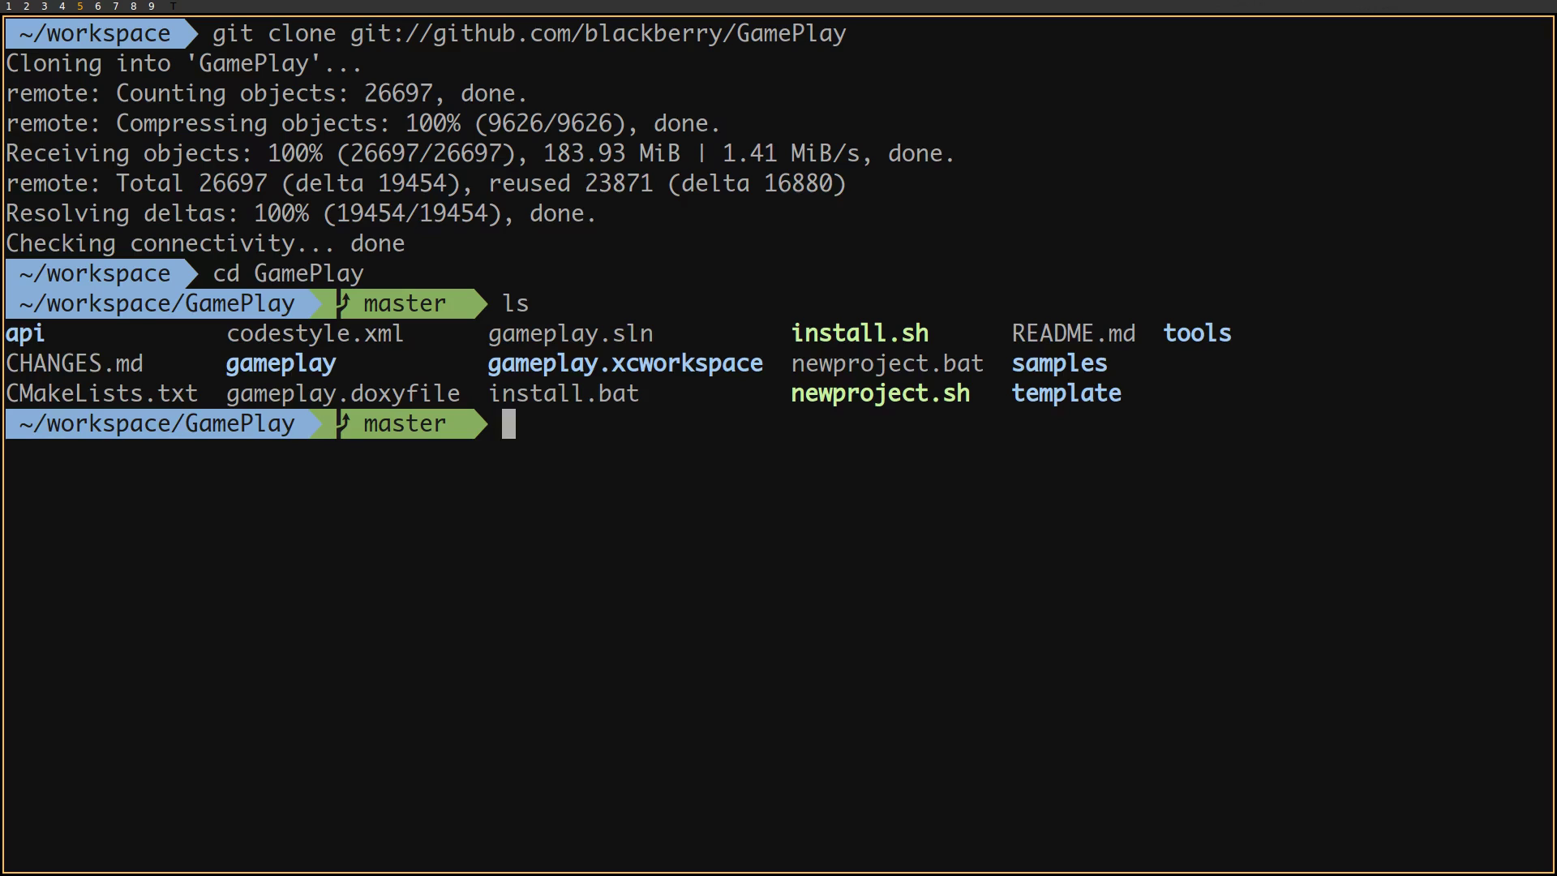
- Run ./install.sh to fetch gameplay-deps.zip, then list the new bin and external-deps folders
text(./ins)
key(Tab)
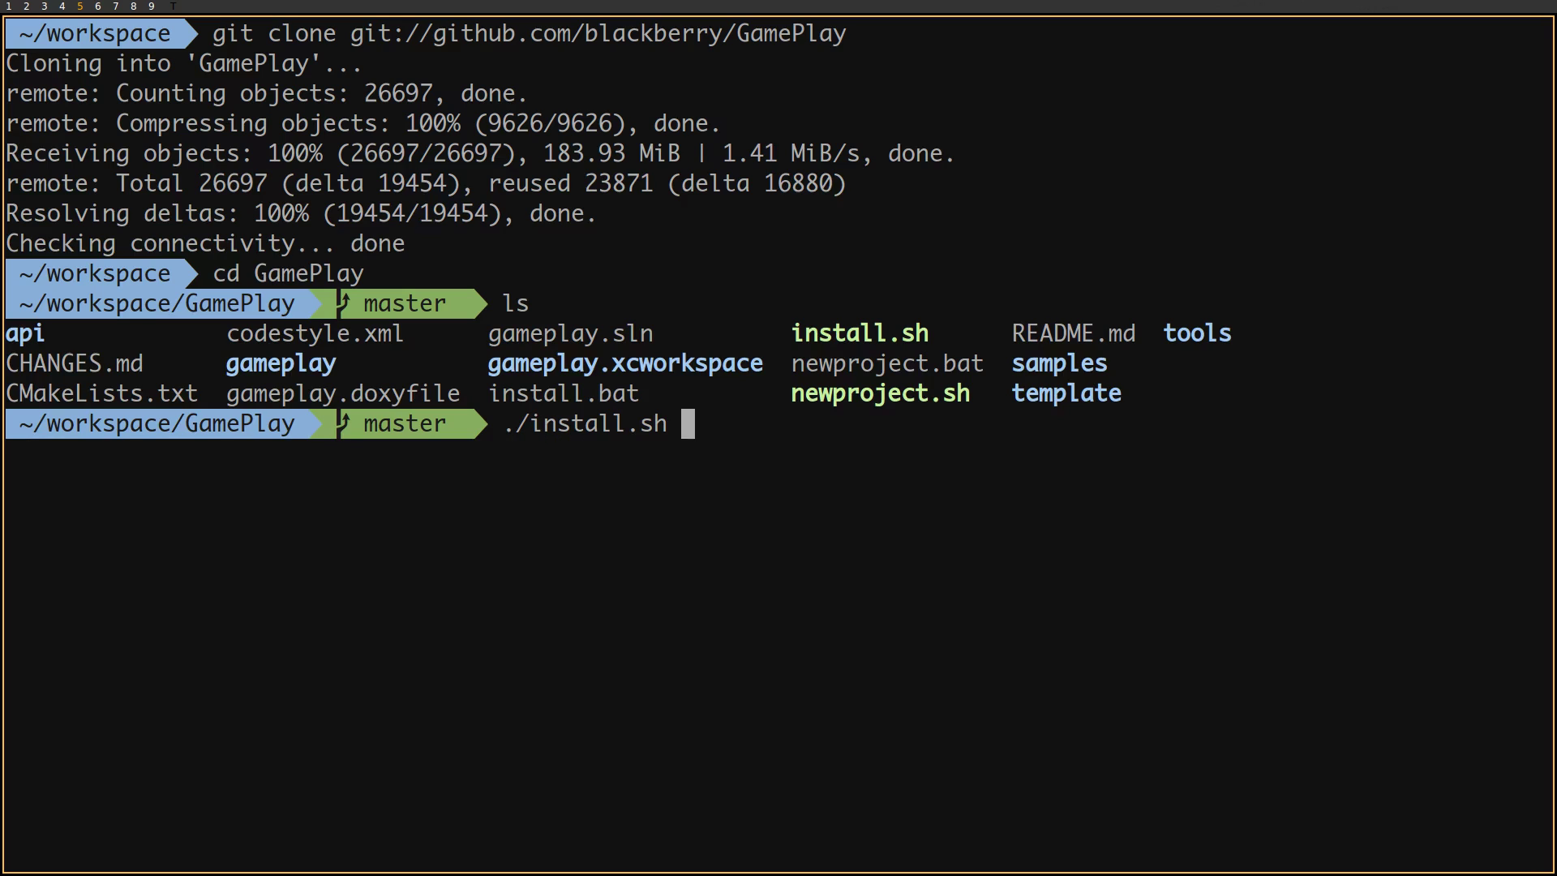
key(Return)
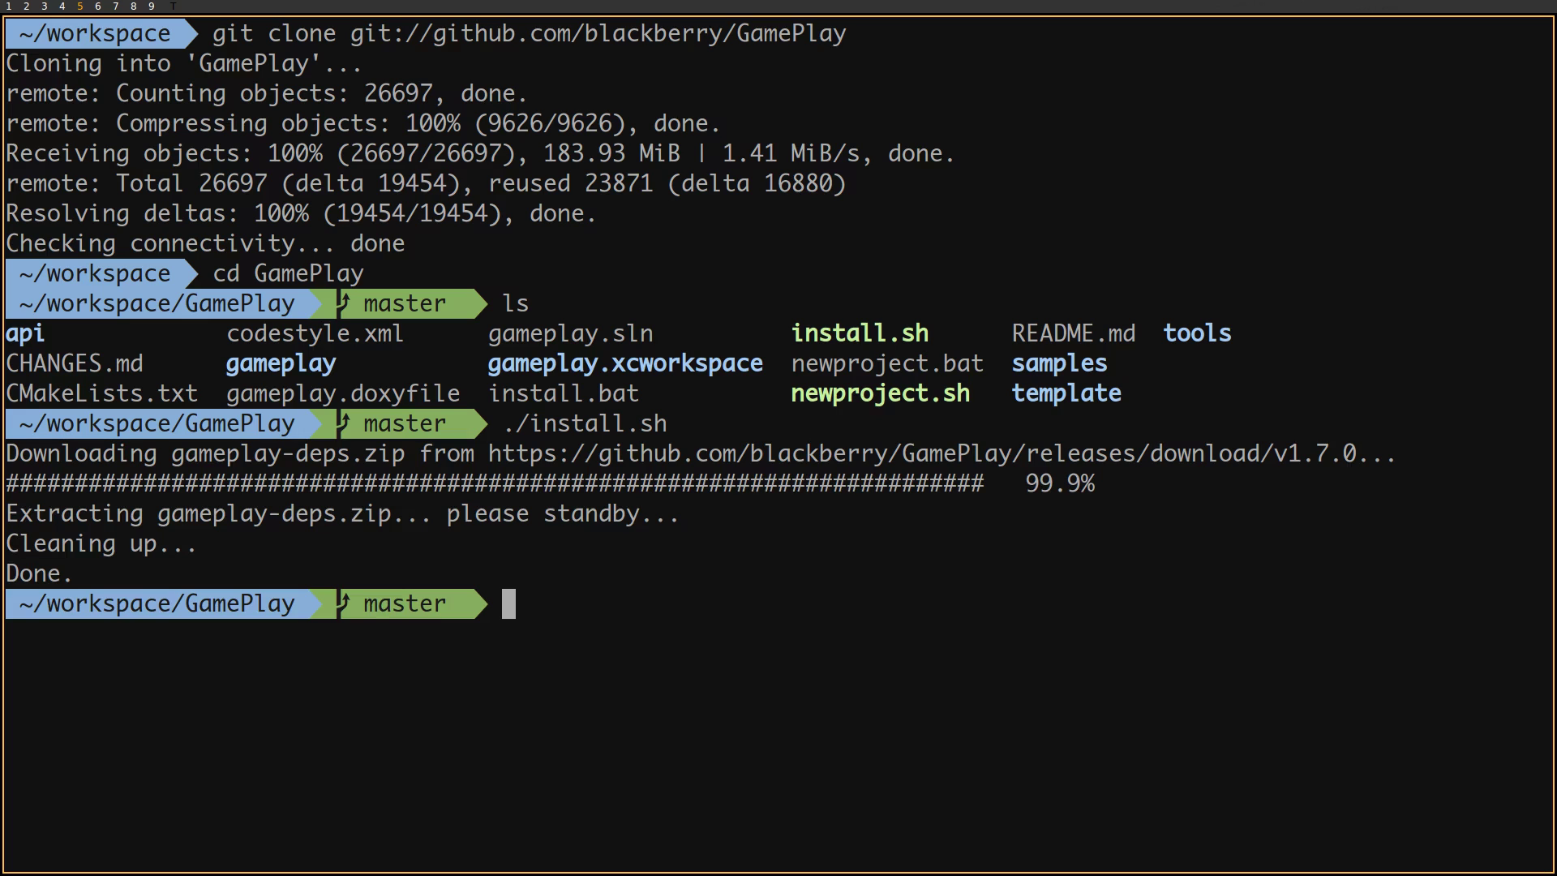
text(ls)
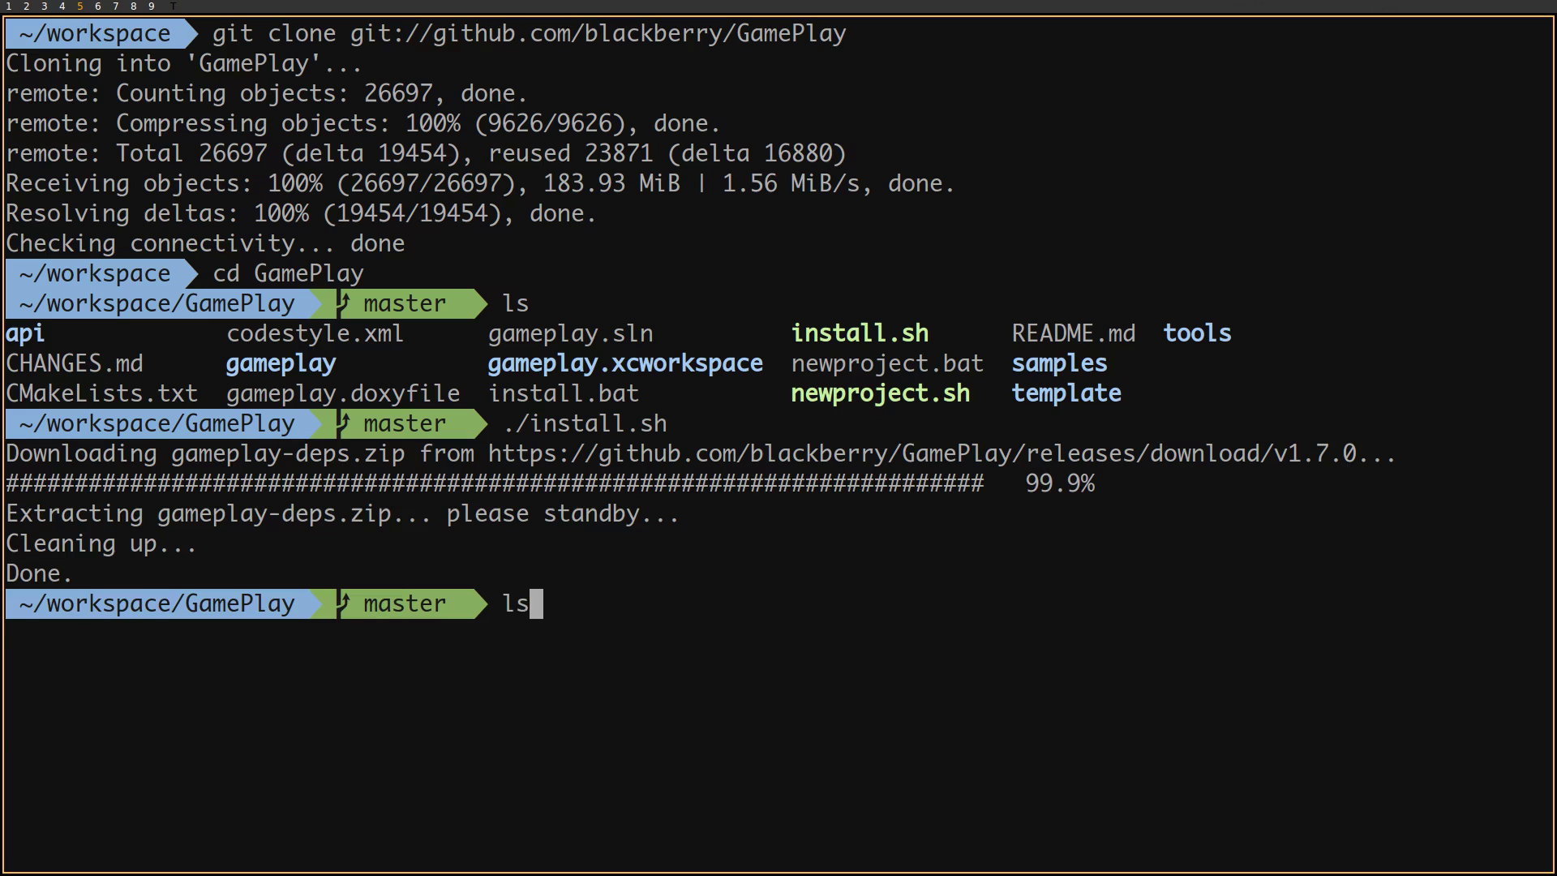
key(Return)
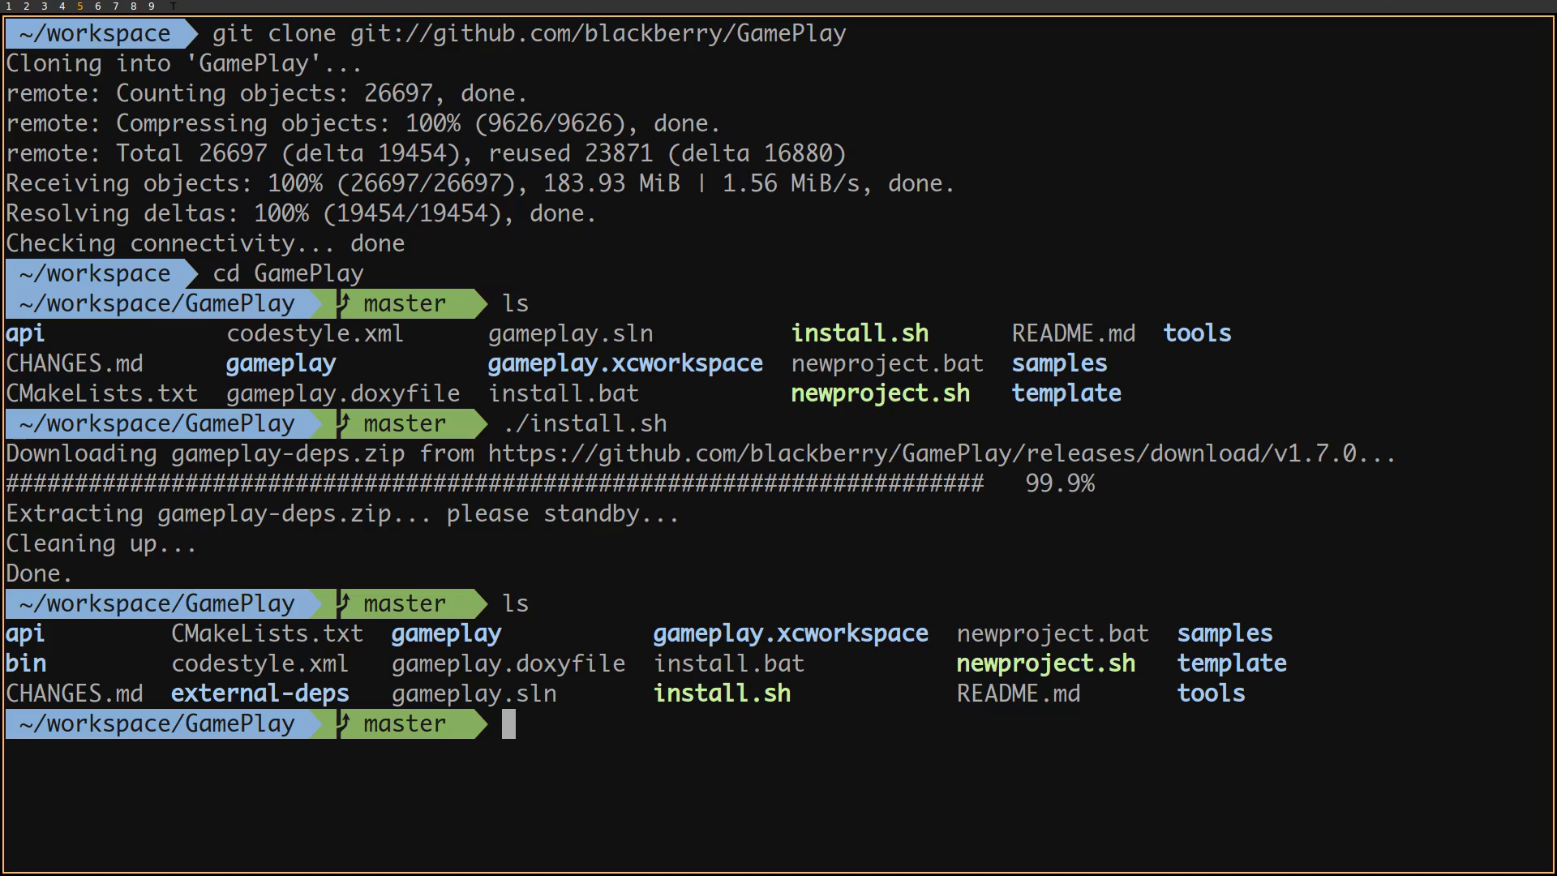
- Create a build folder in GamePlay and configure the project there with cmake .
text(mkdir build)
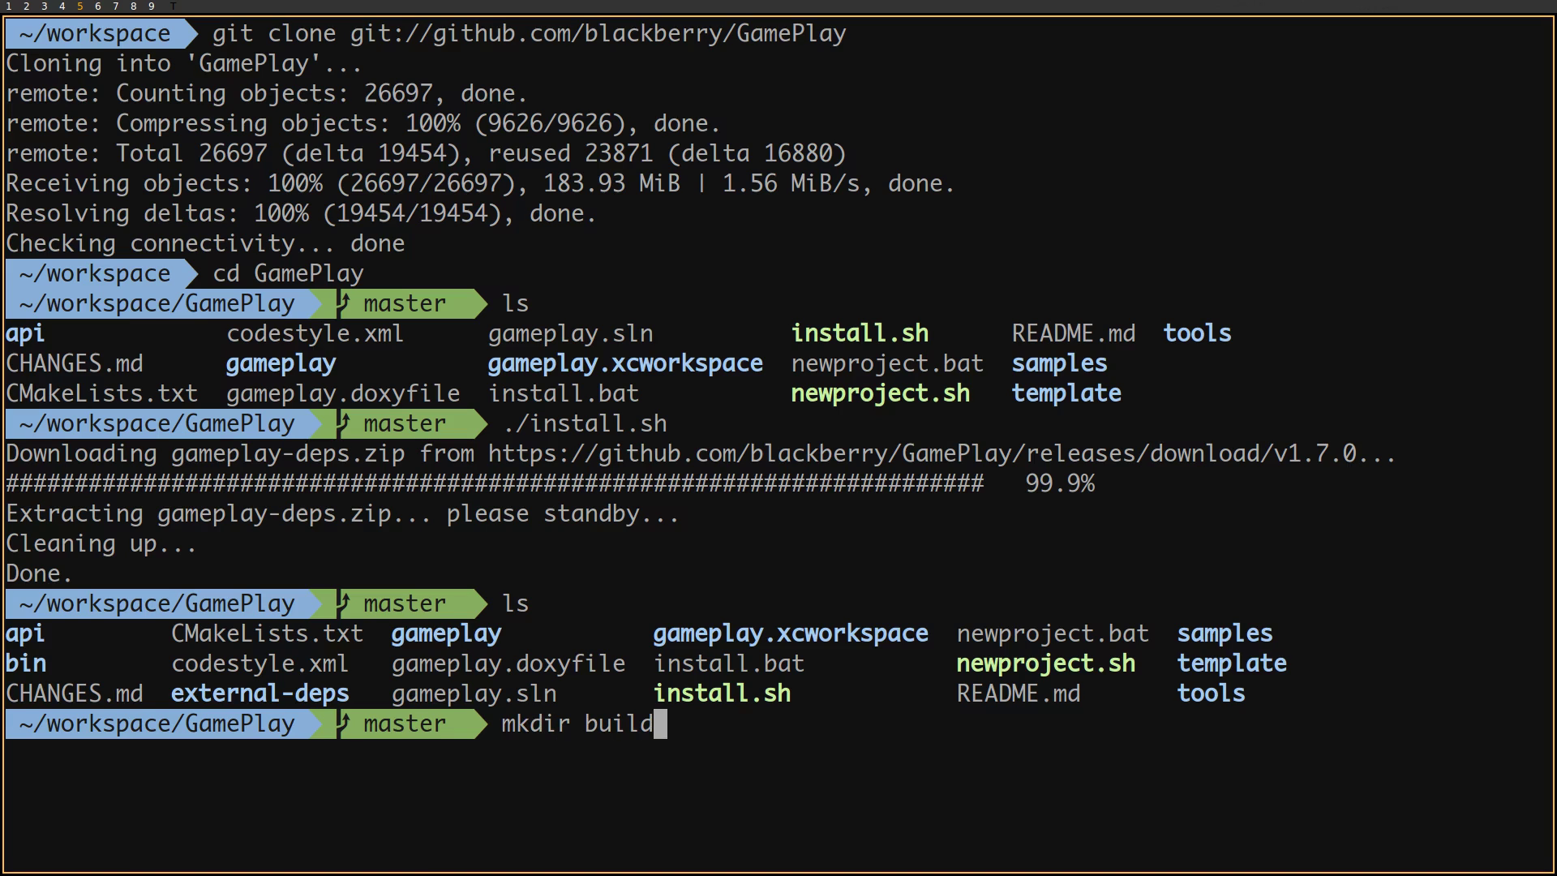
key(Return)
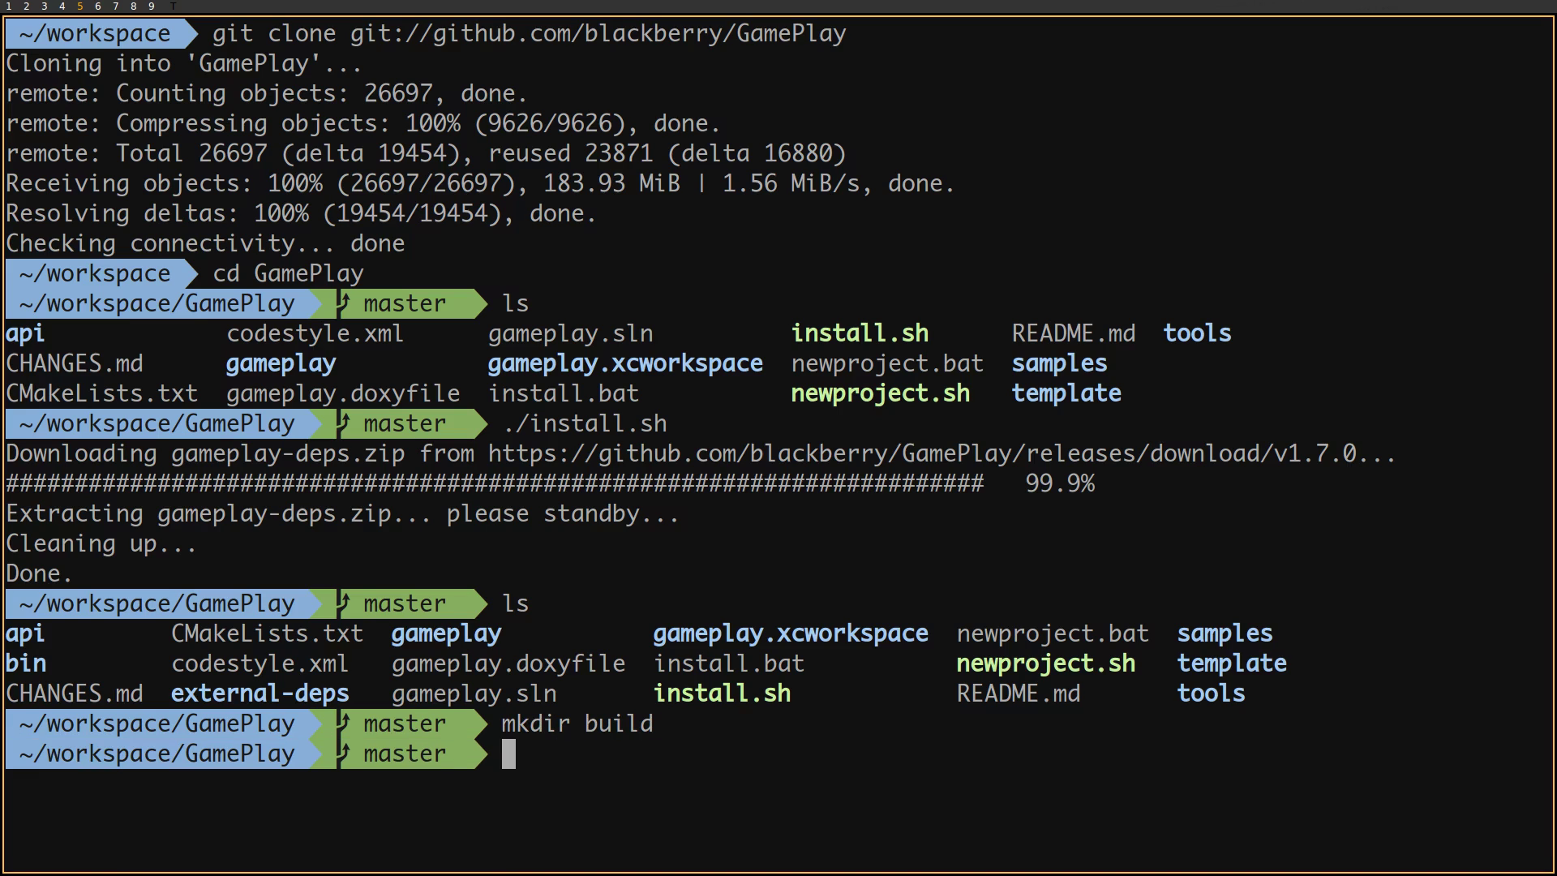
text(cd build/)
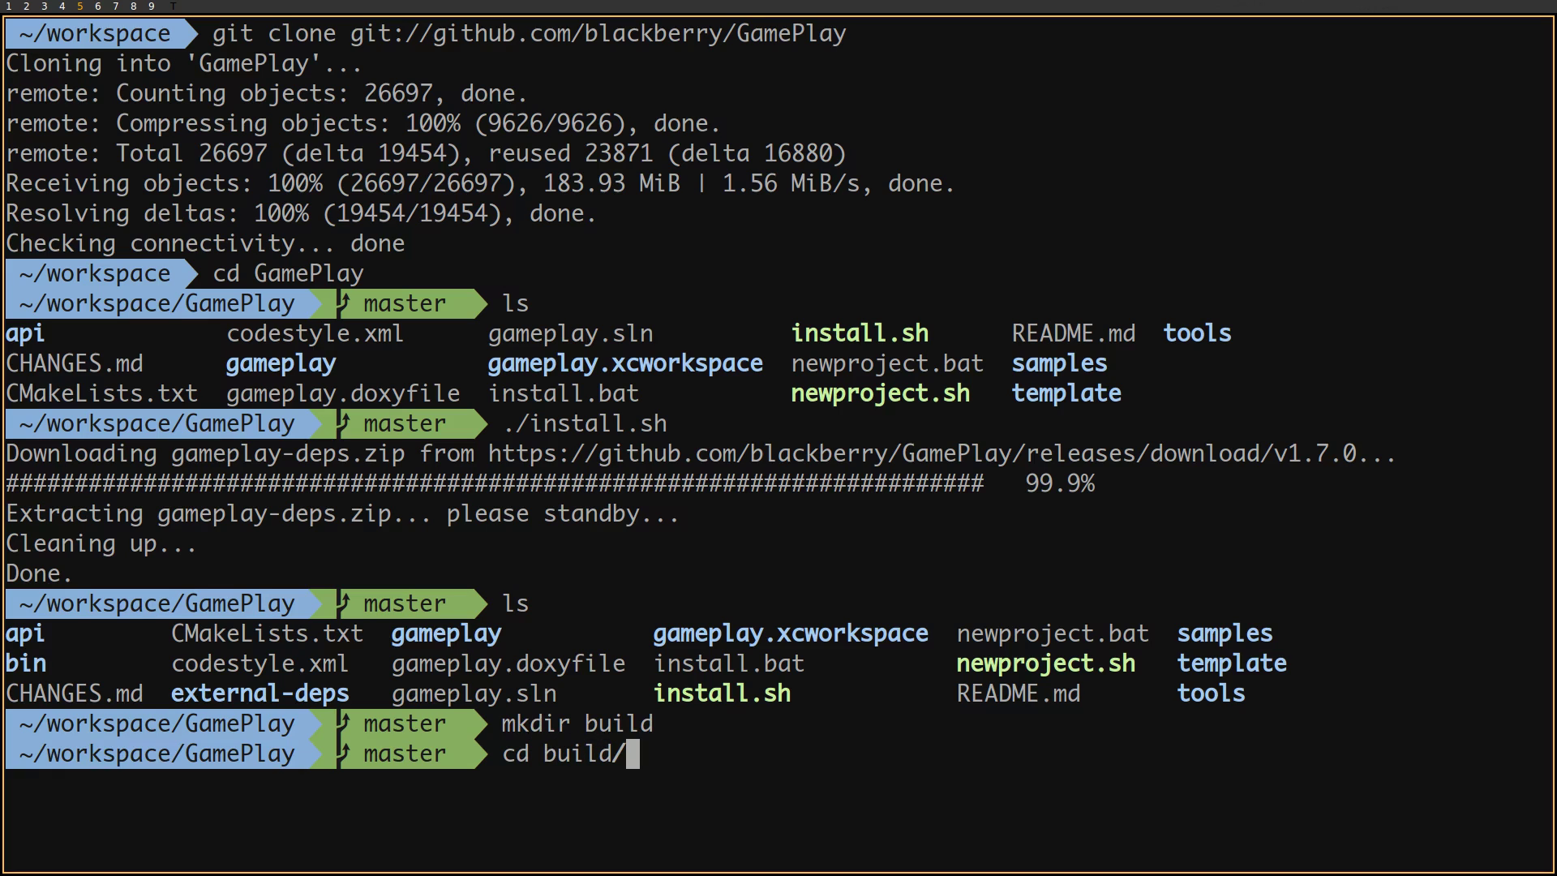
key(Return)
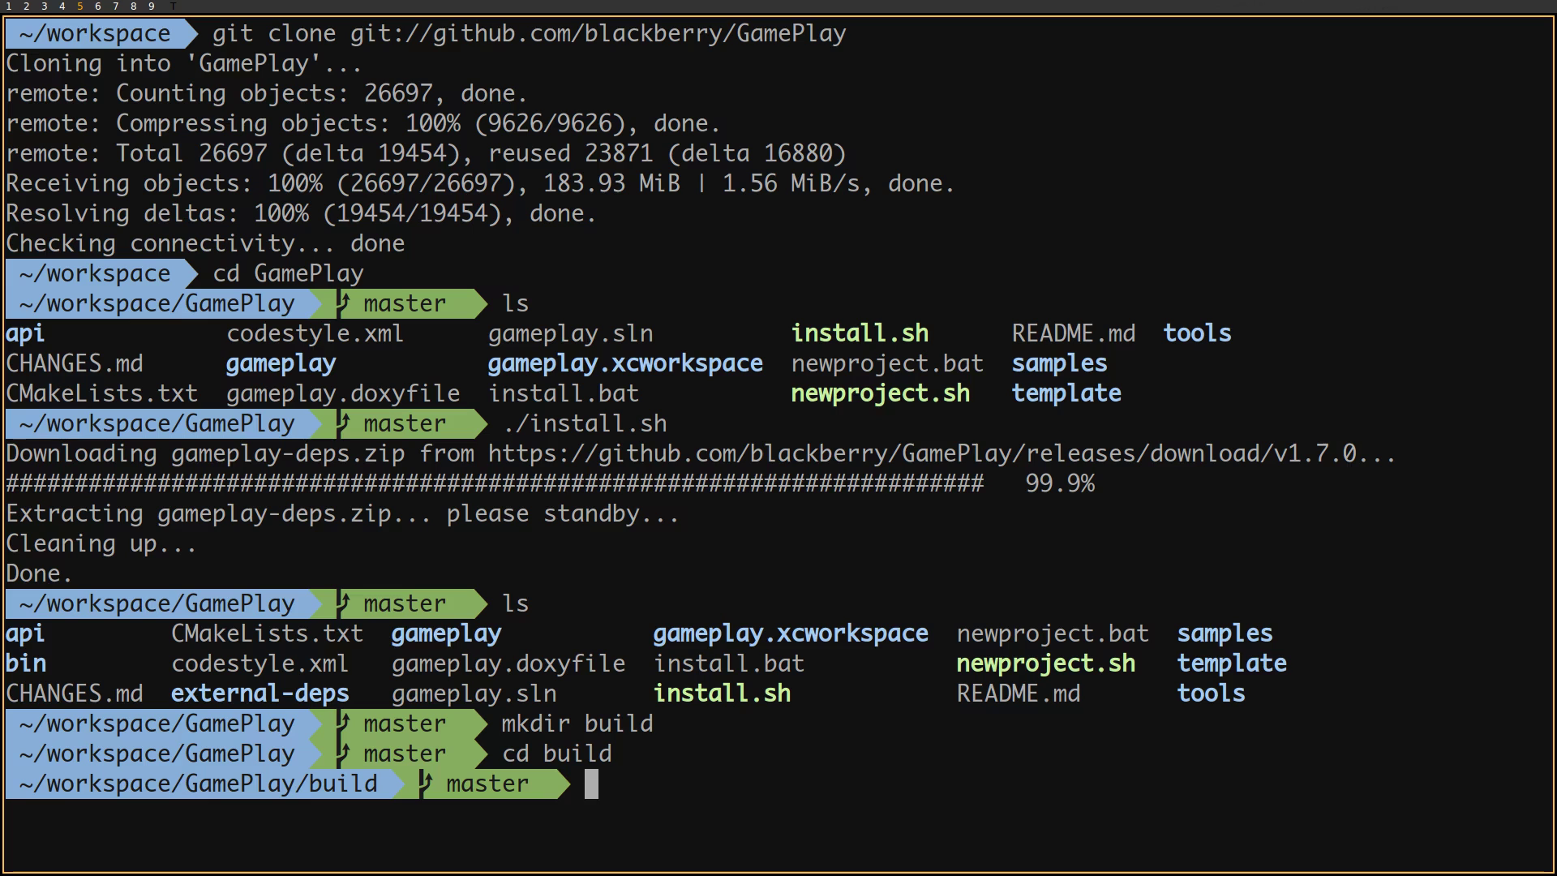
text(cmake ..)
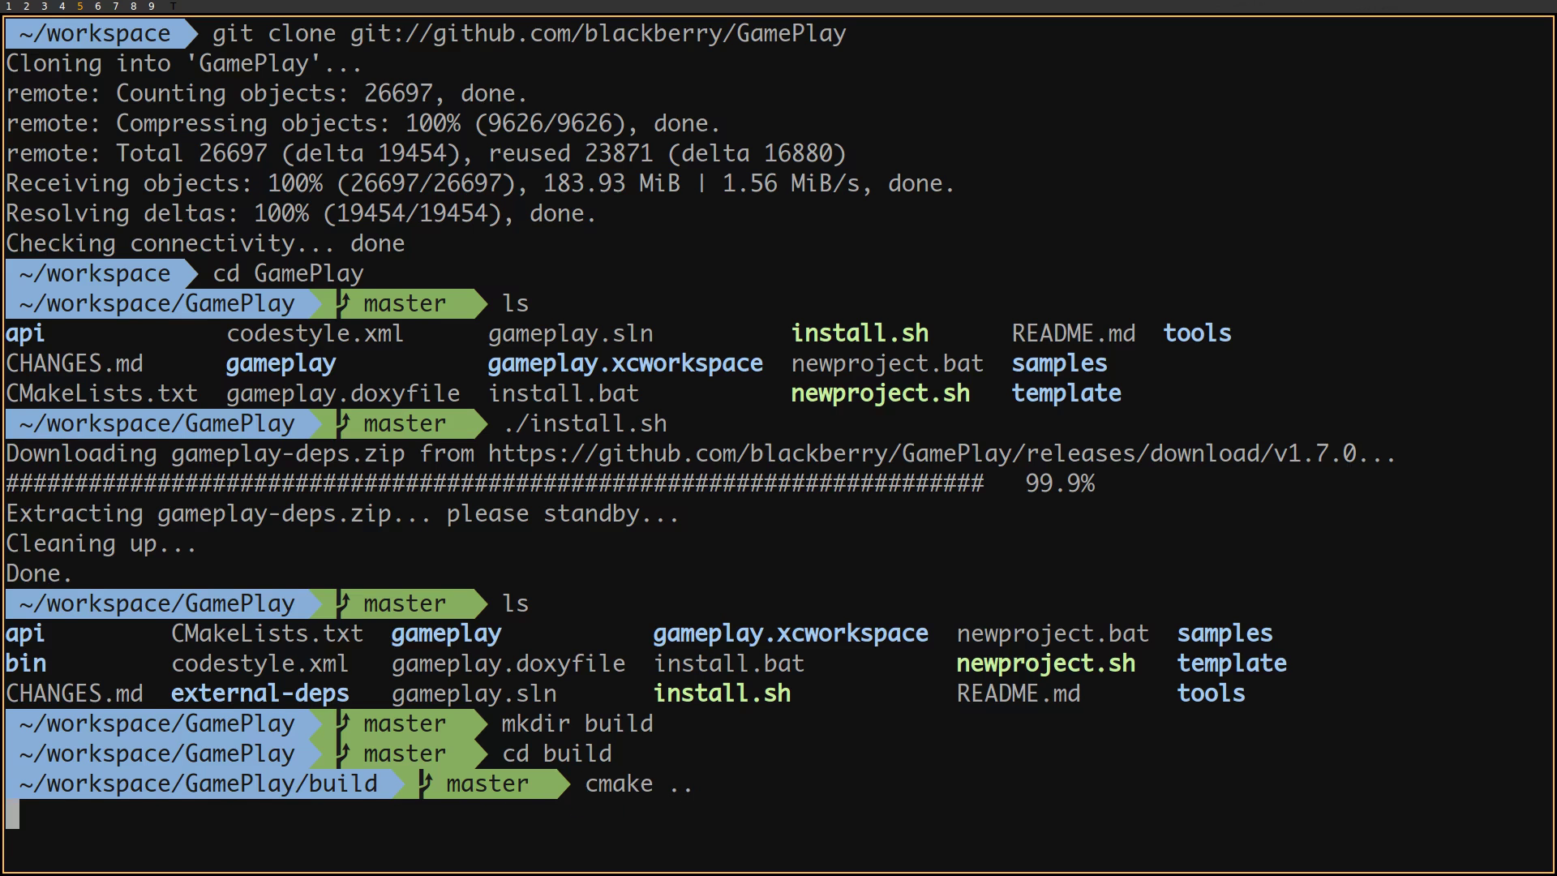
key(Return)
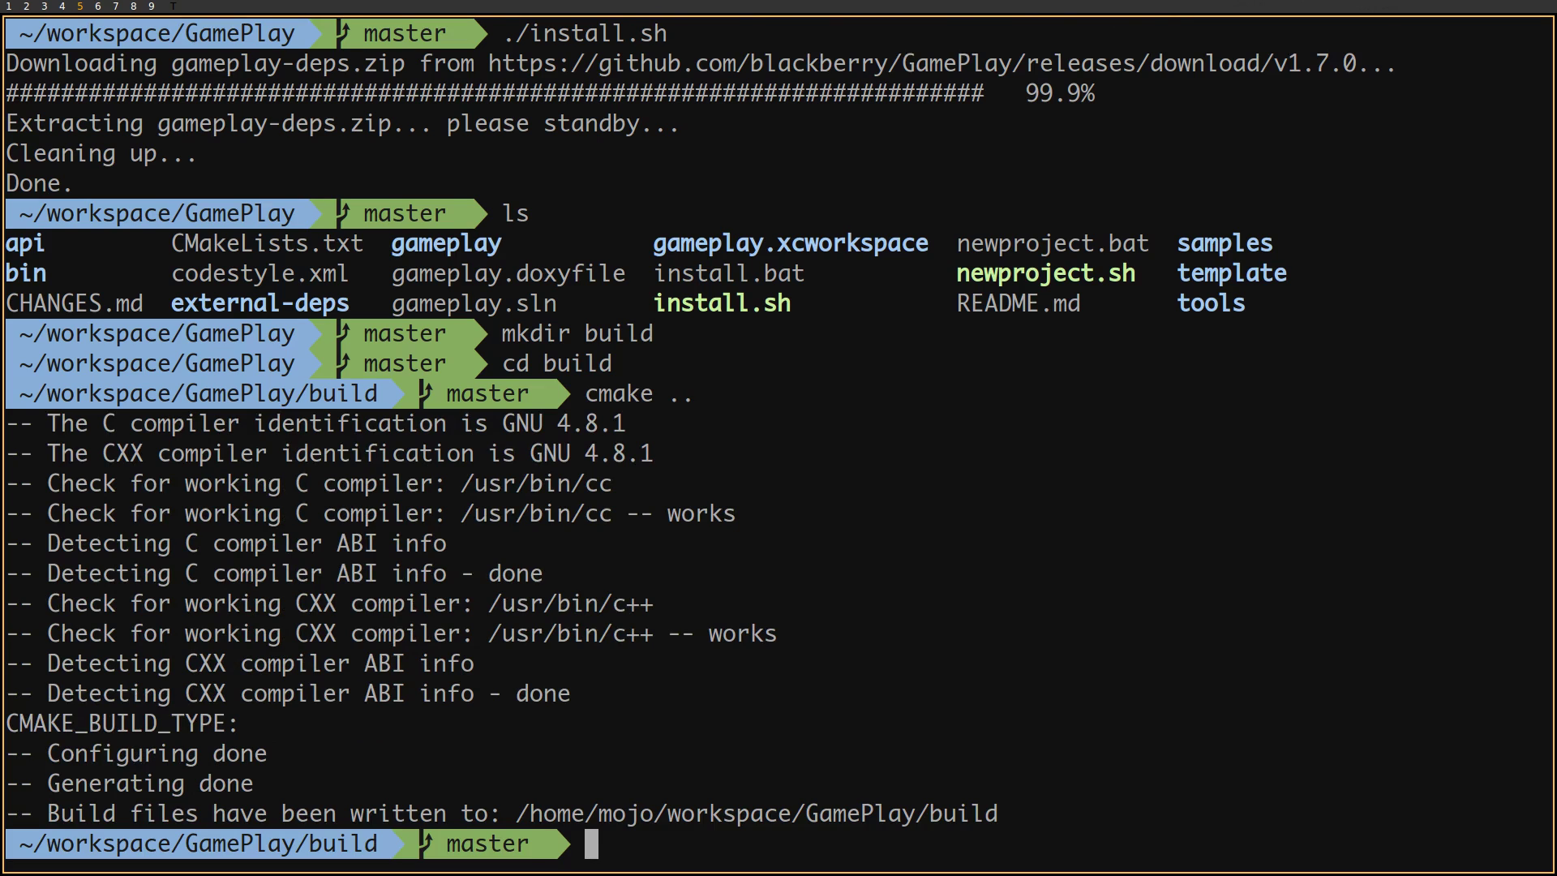
- Compile GamePlay with make, then return to ~/workspace and start typing clear
text(make)
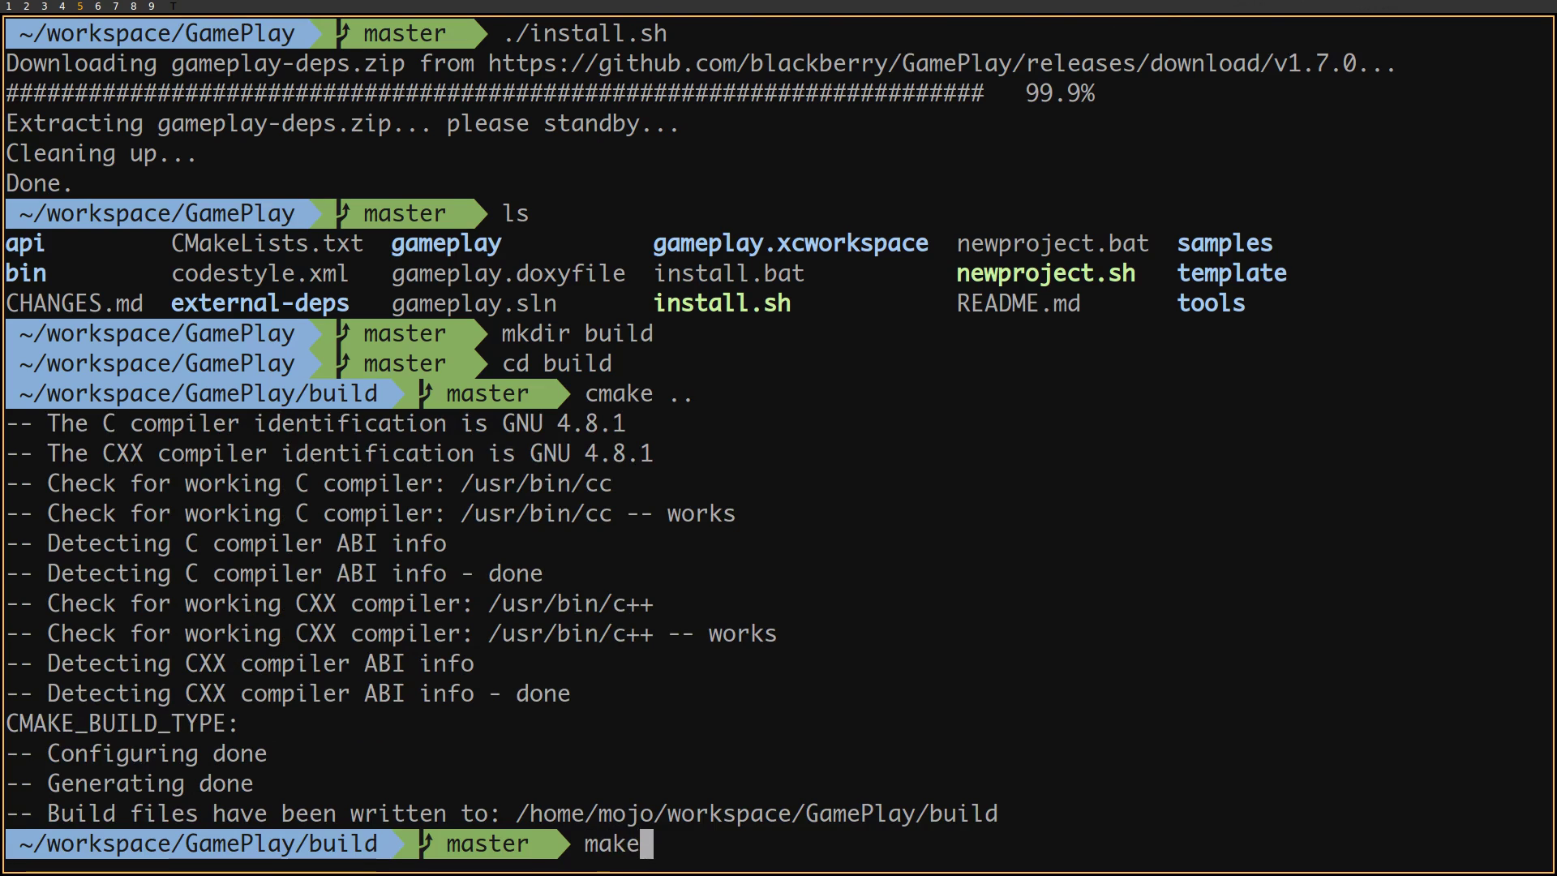
key(Return)
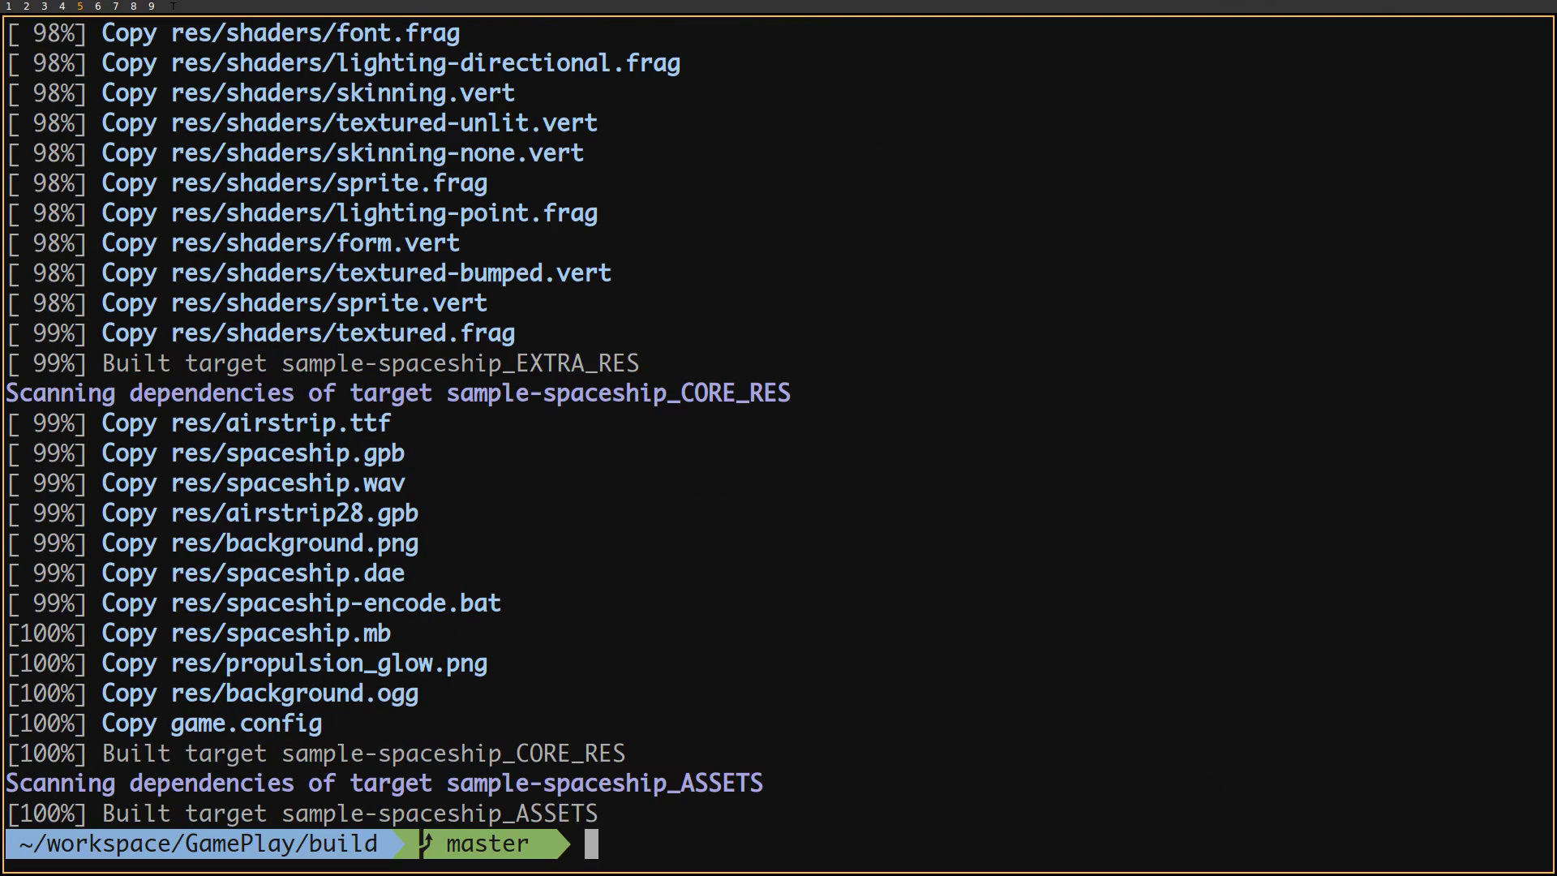
text(cd )
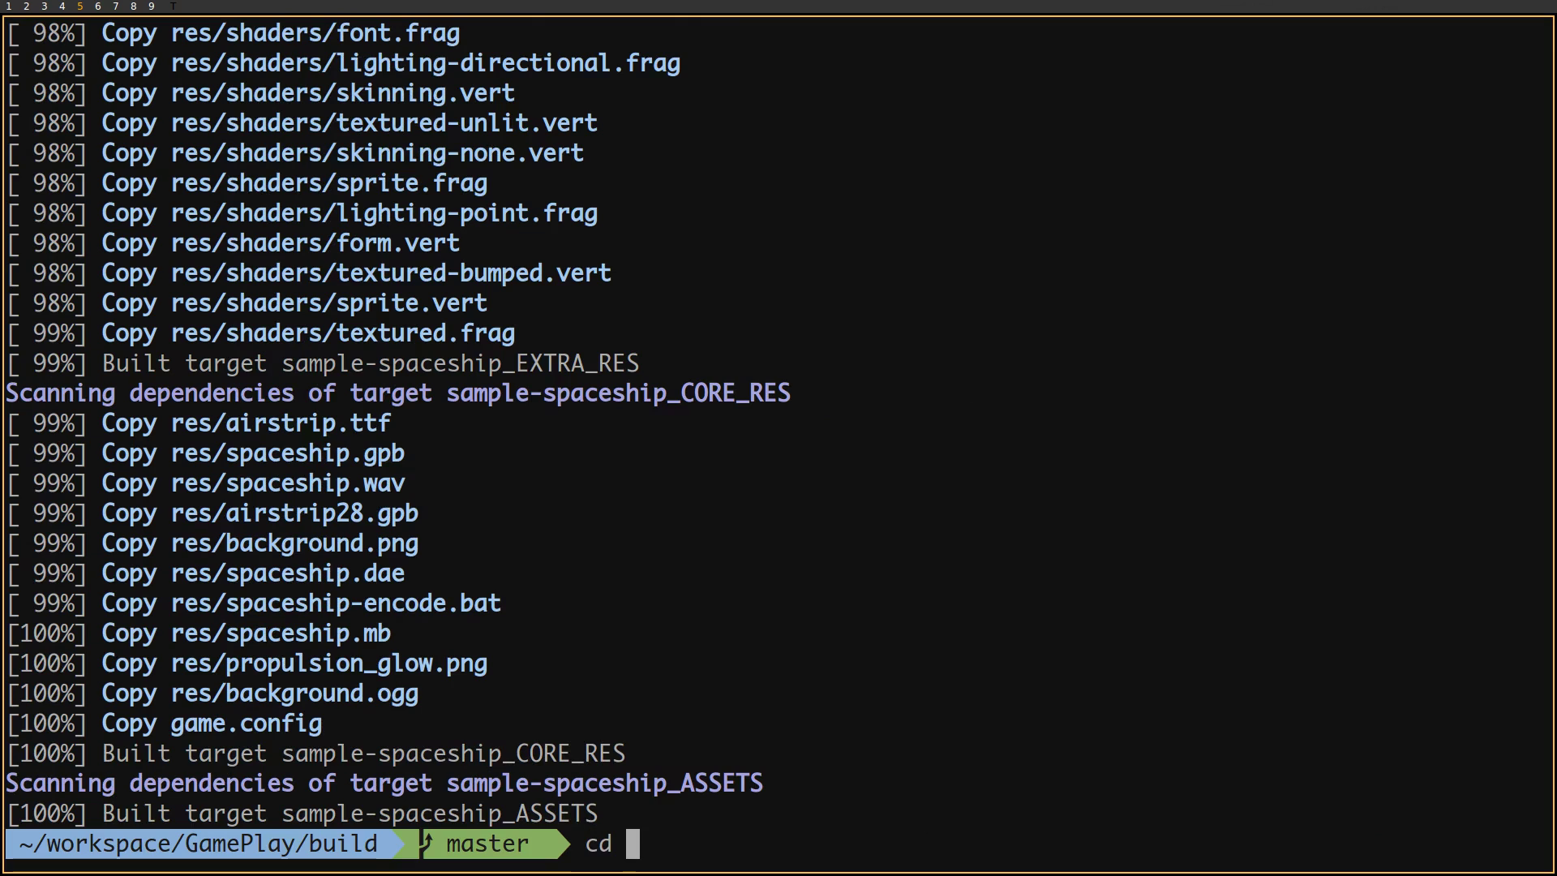
text(../..)
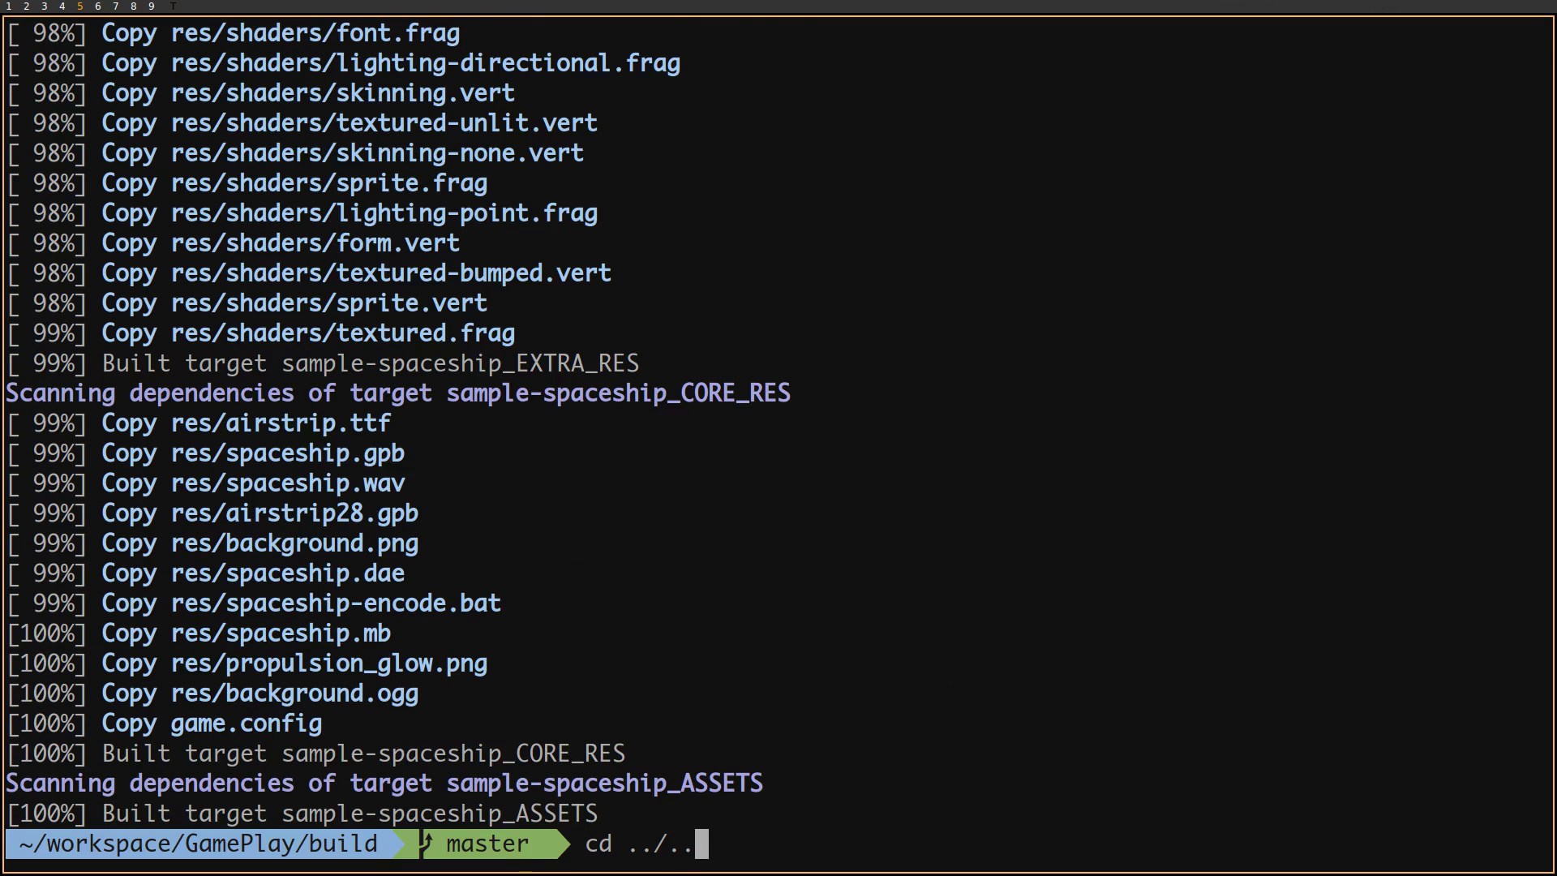
key(Return)
text(clear)
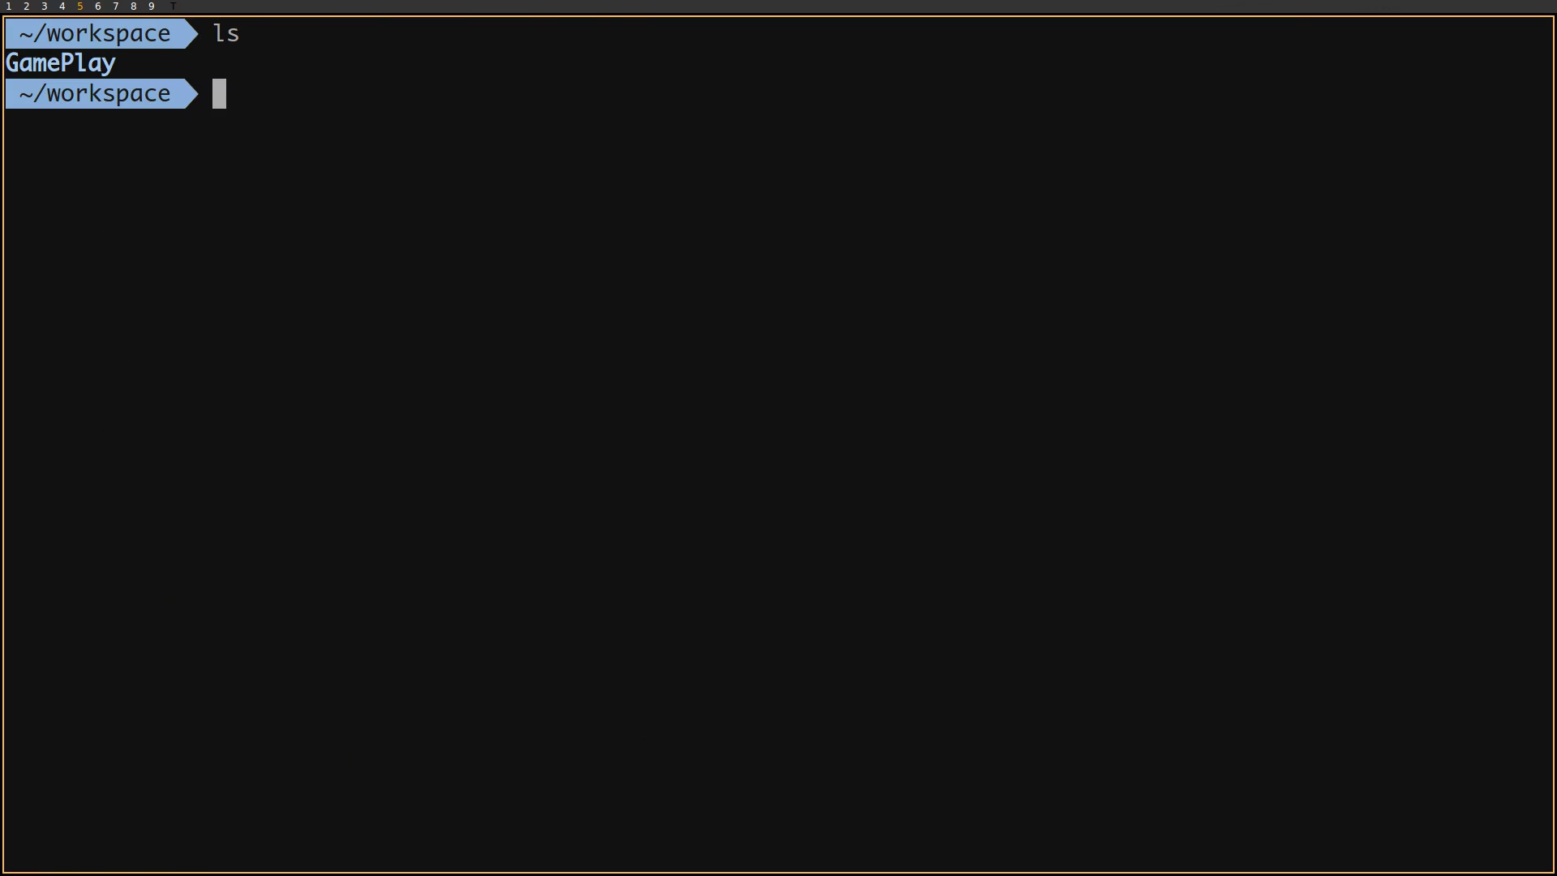
- Clone git://github.com/rlofc/scene-viewer, then enter scene-viewer and list its files
text(git clone git)
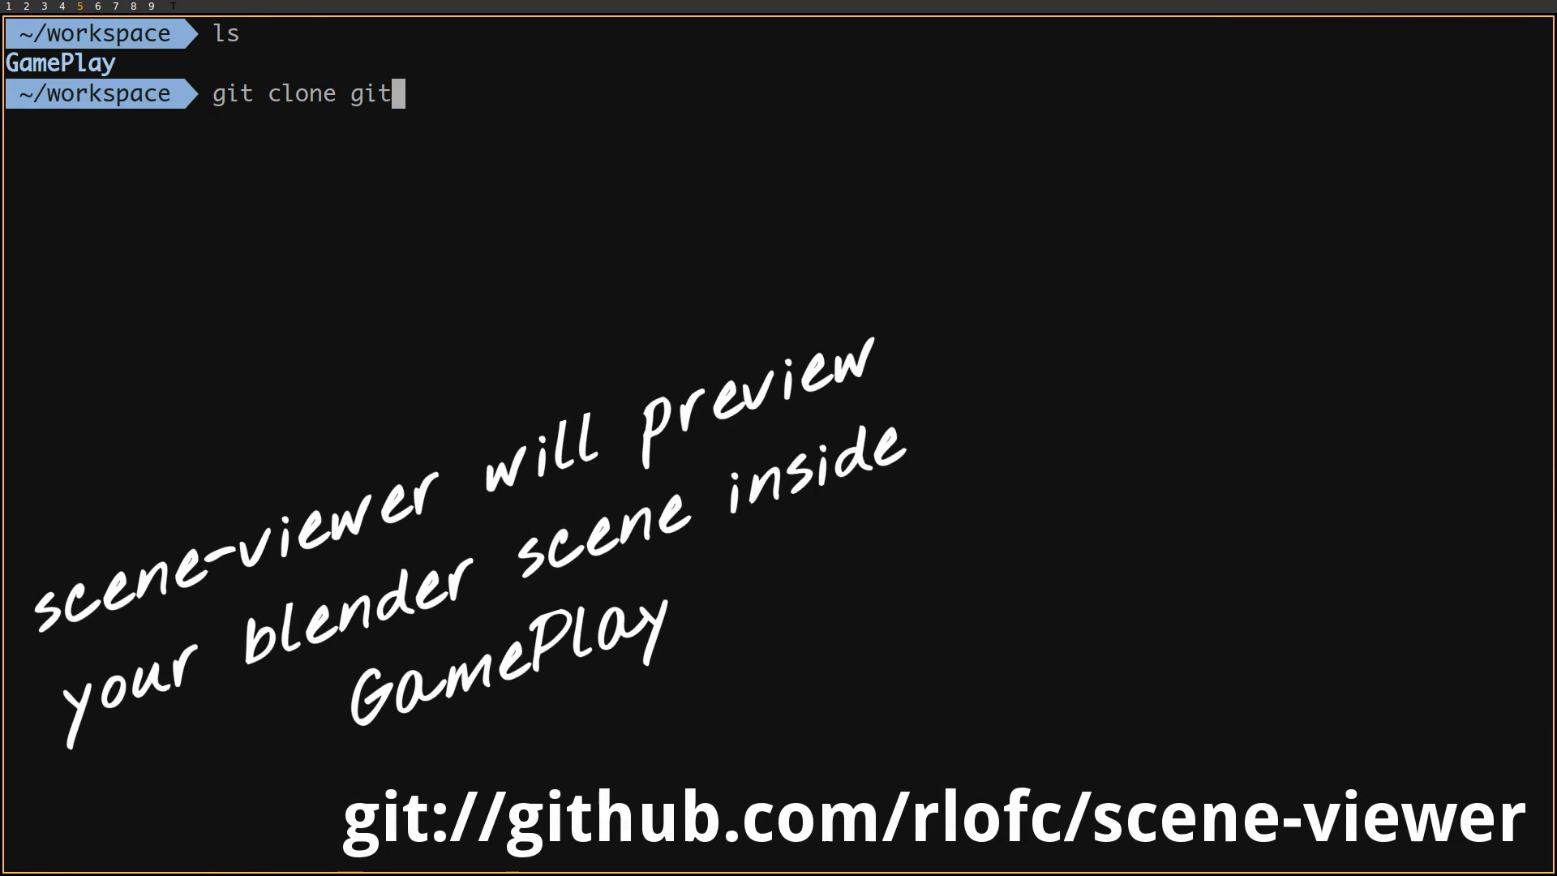
text(://github.com/rlof)
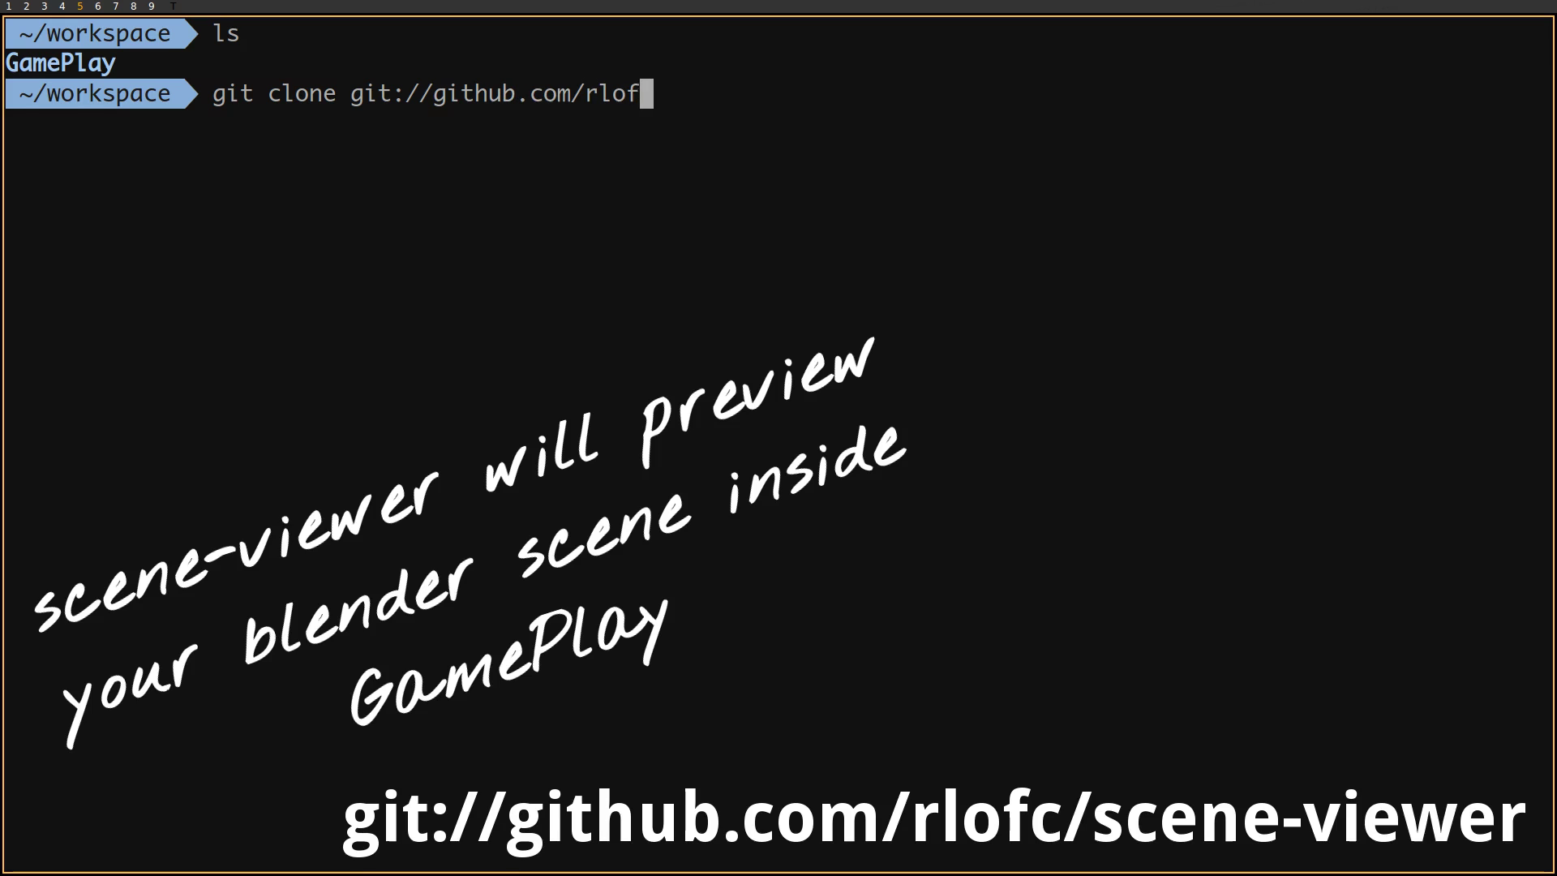
text(c/scene-viewer)
key(Return)
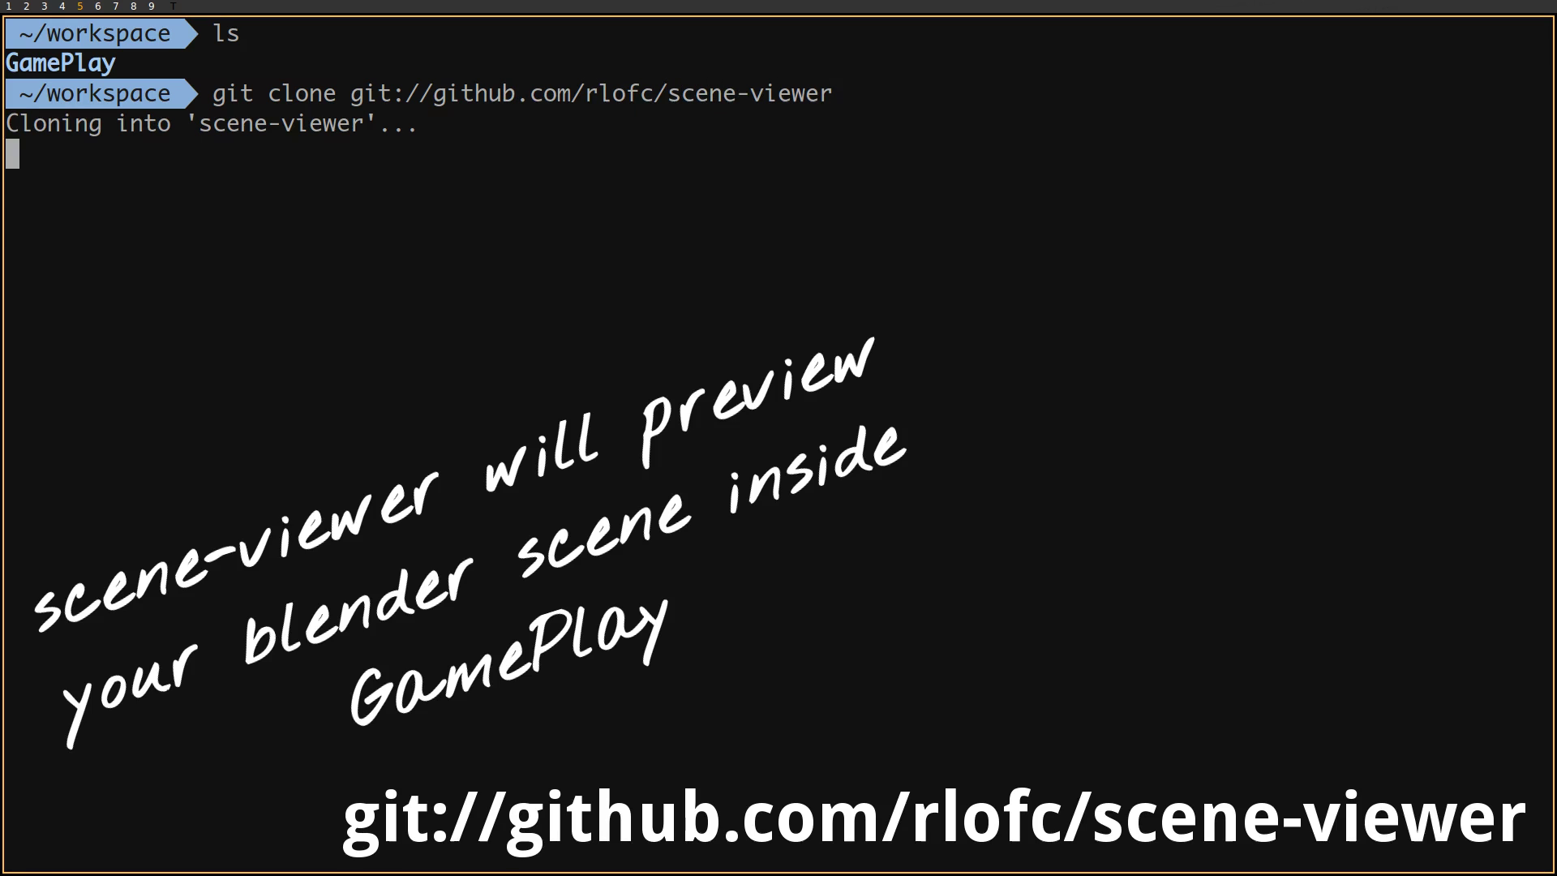
text(ls)
key(Return)
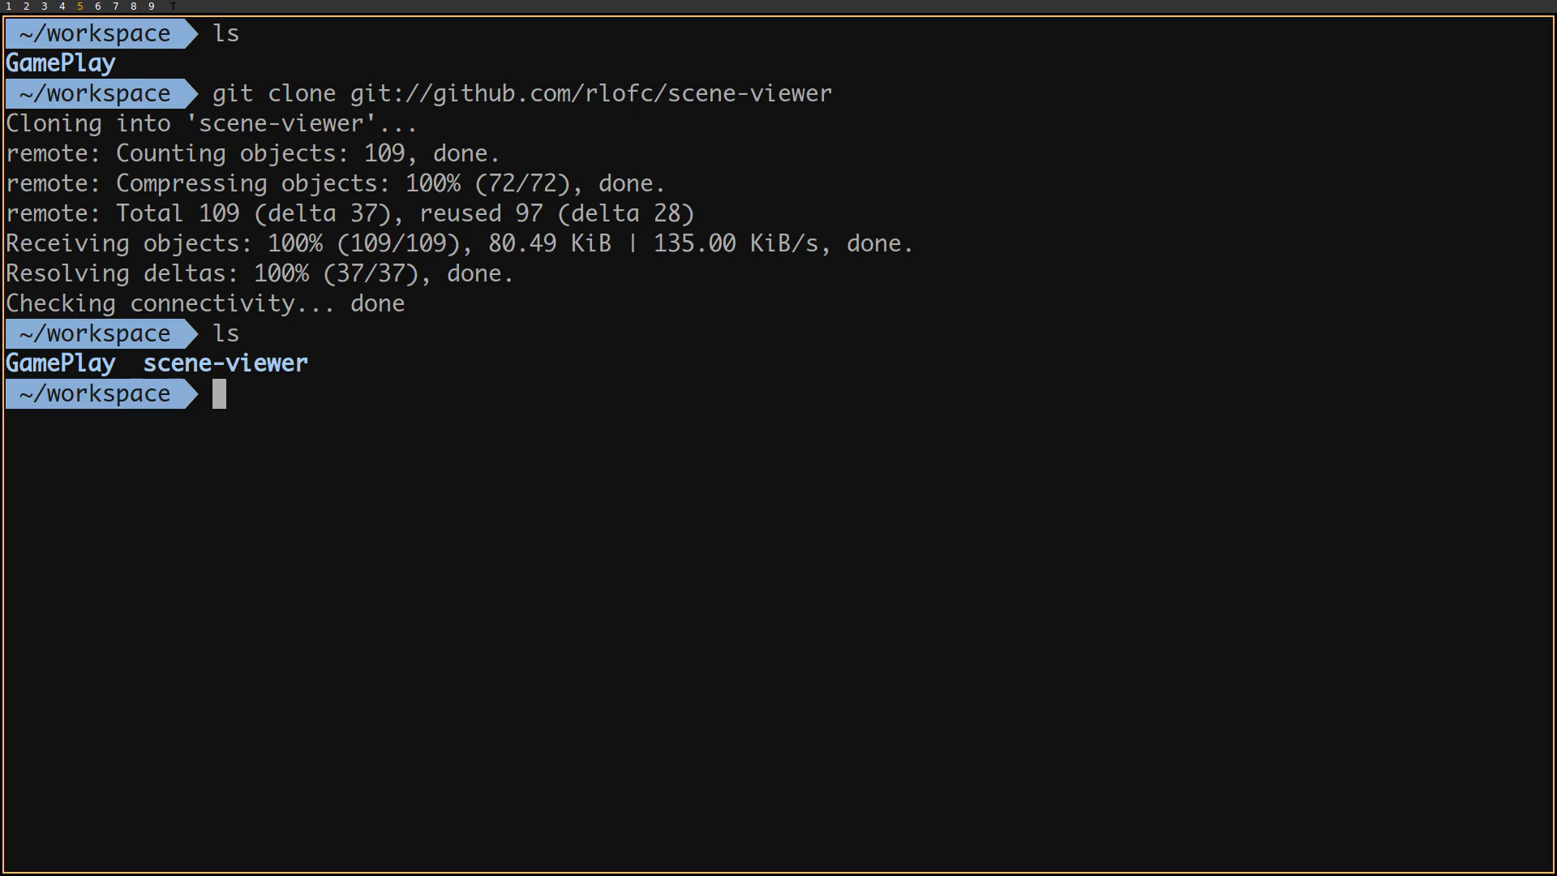
text(cd sce)
key(Tab)
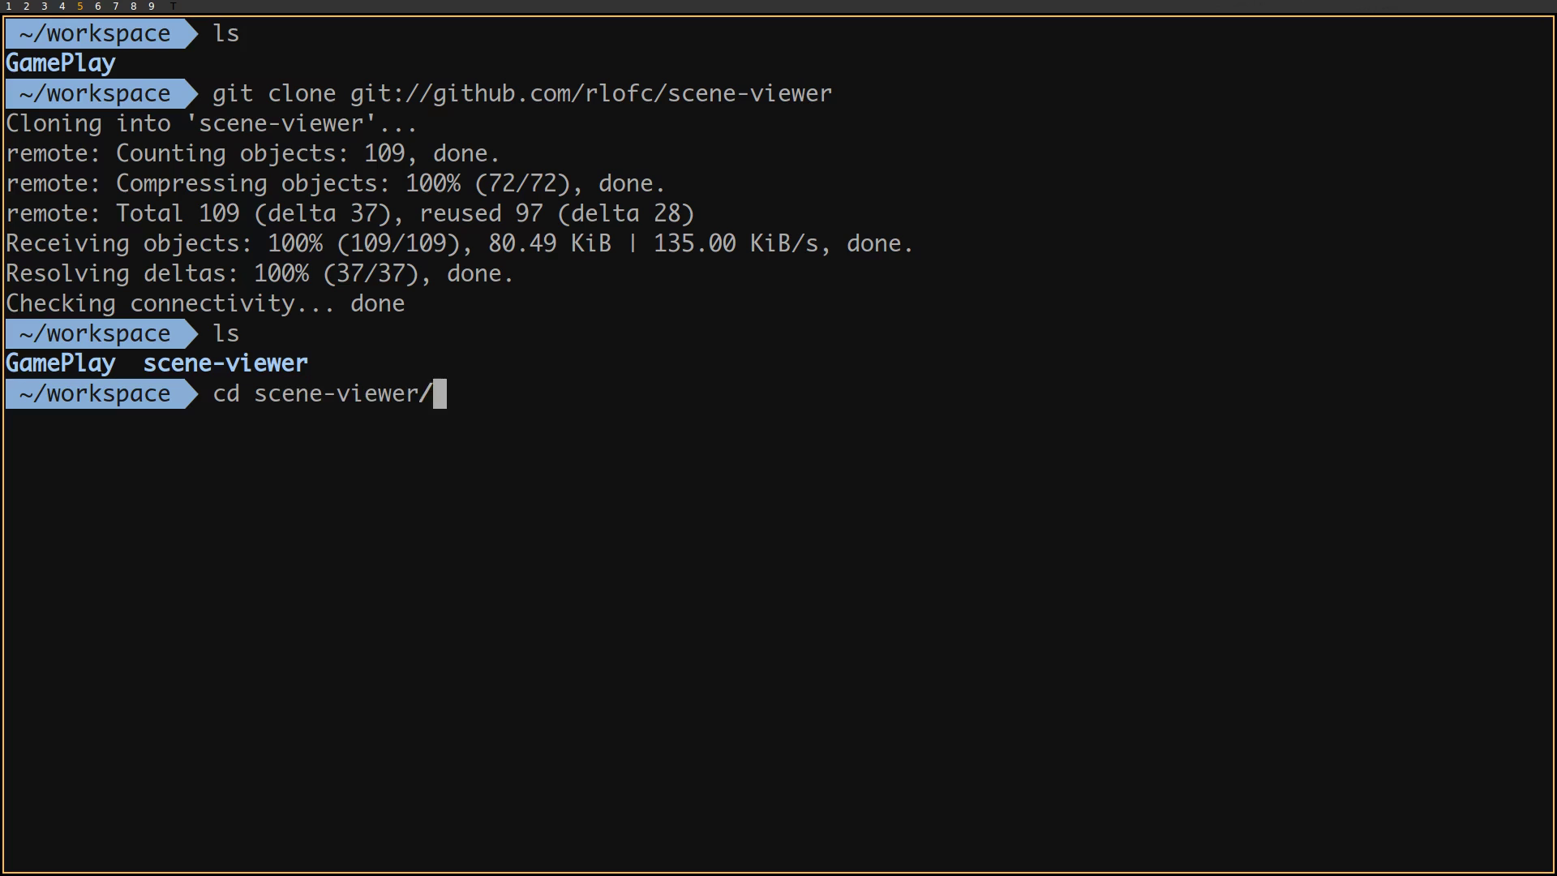
key(Return)
text(ls)
key(Return)
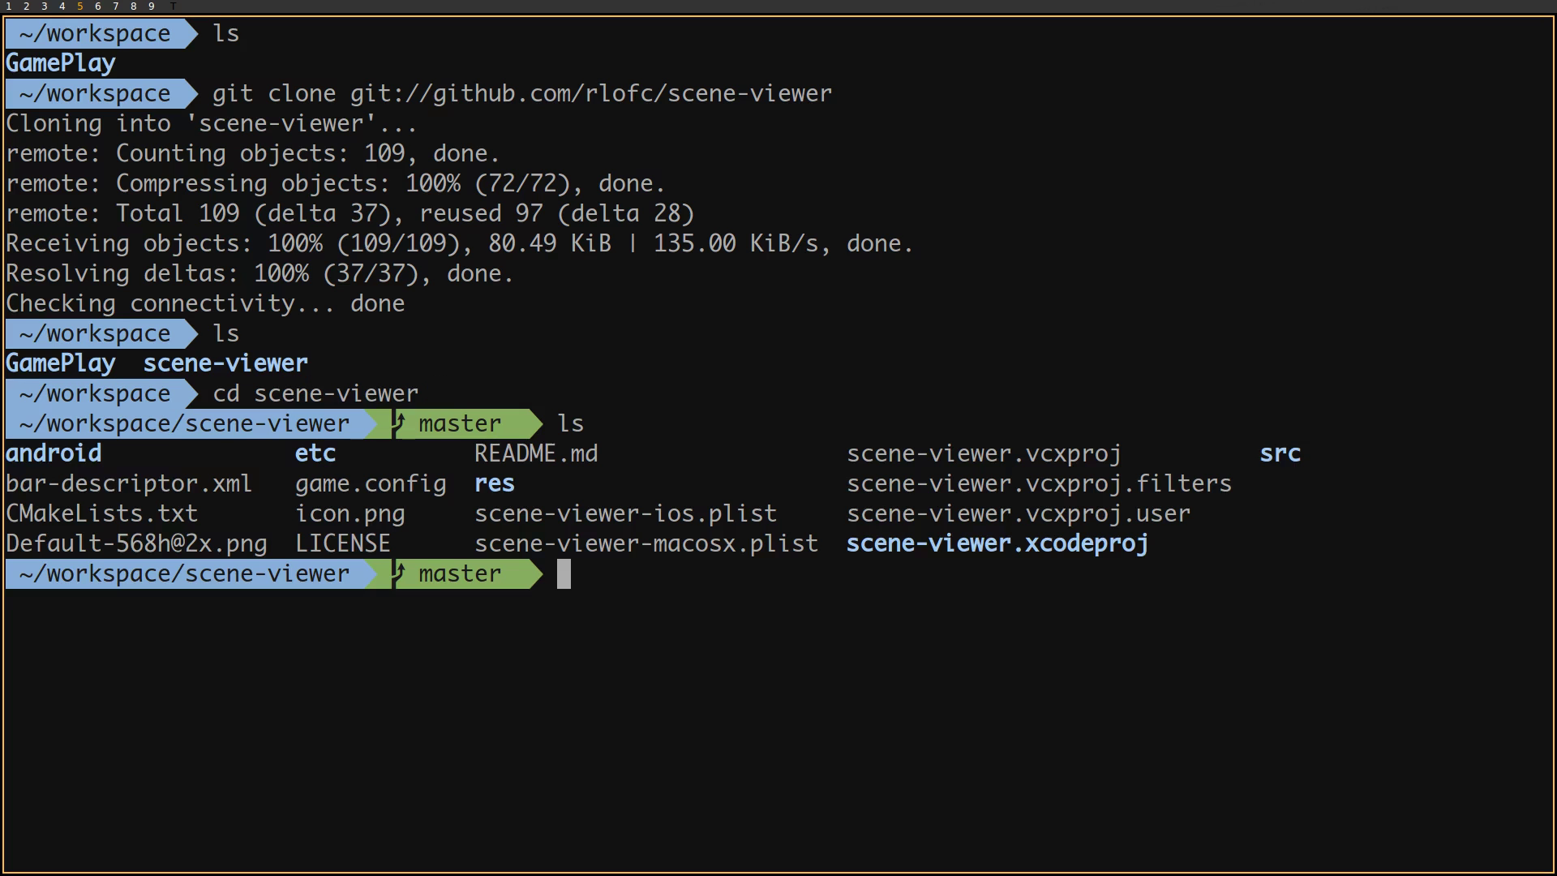
- Create a build folder in scene-viewer, configure it with cmake .. and compile with make
text(mkdir )
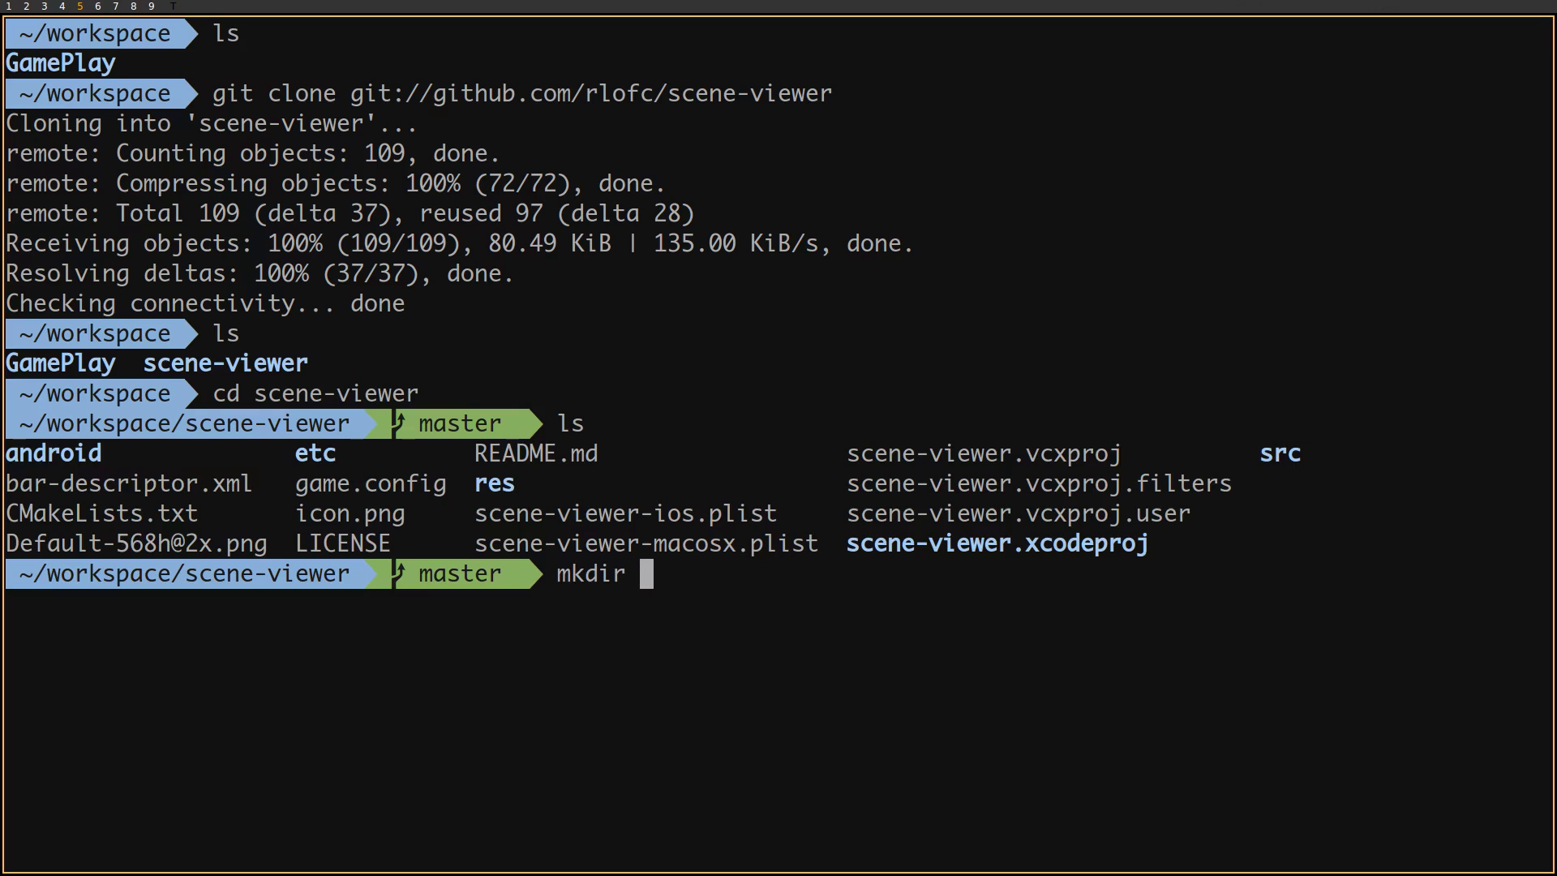
text(build)
key(Return)
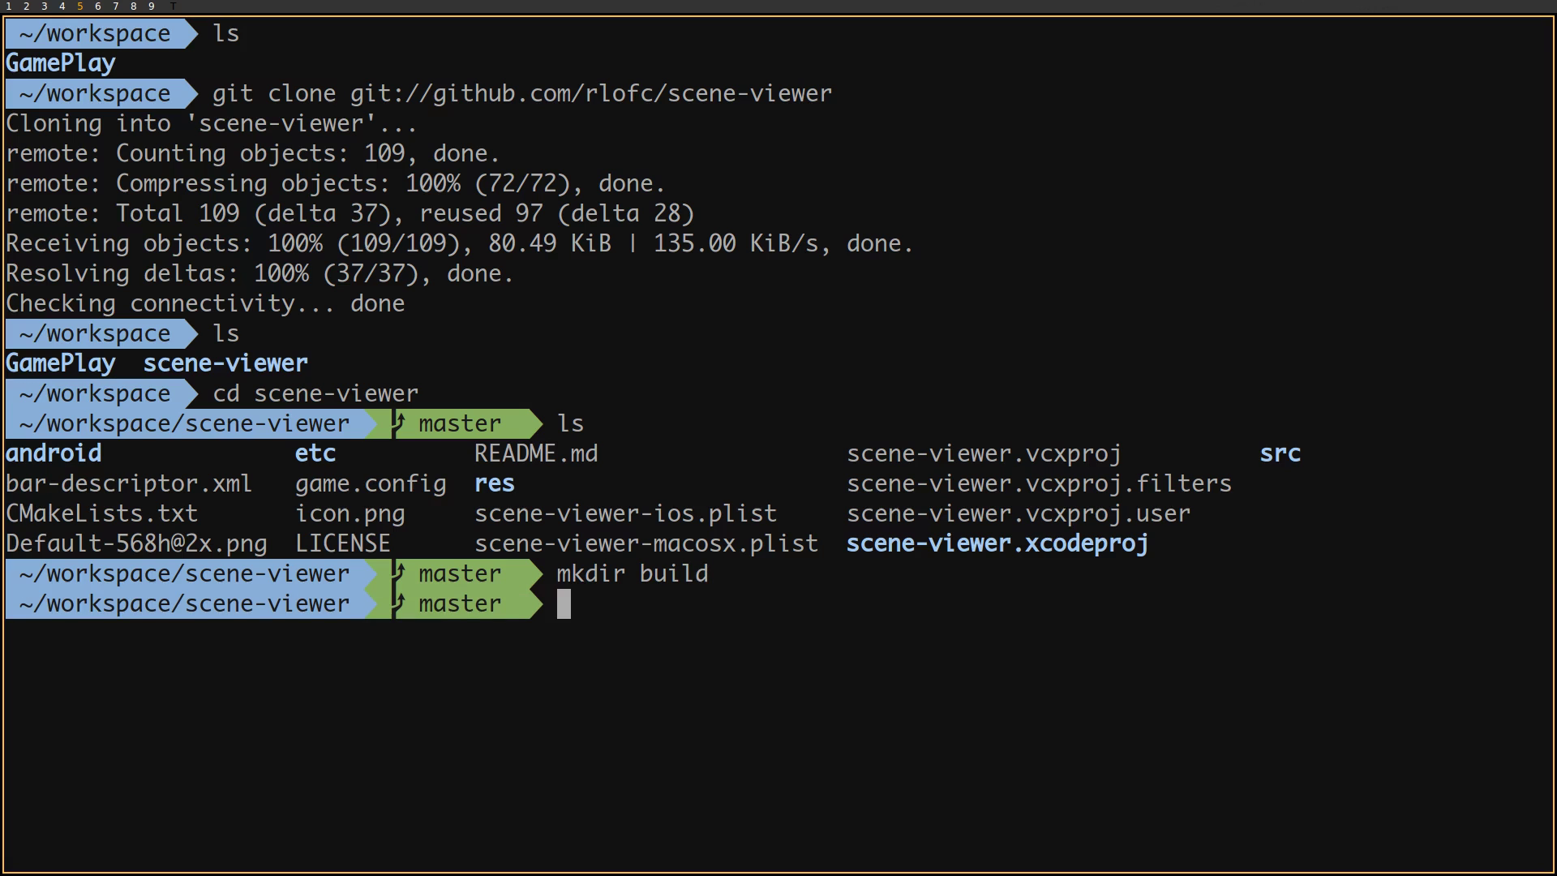
text(cd bui)
key(Tab)
key(Return)
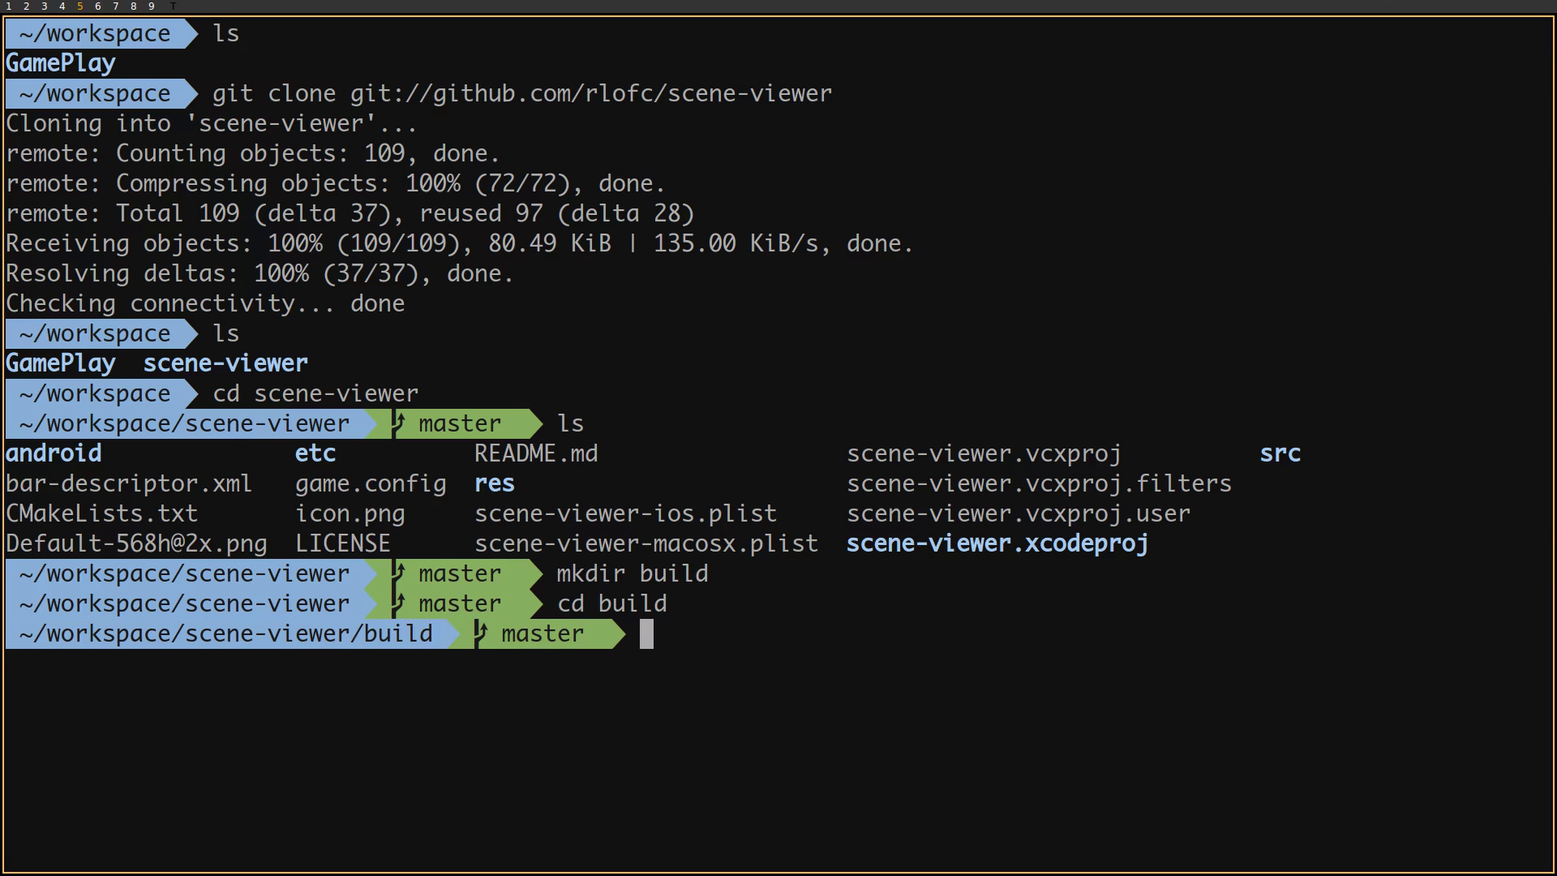
text(cmake ..)
key(Return)
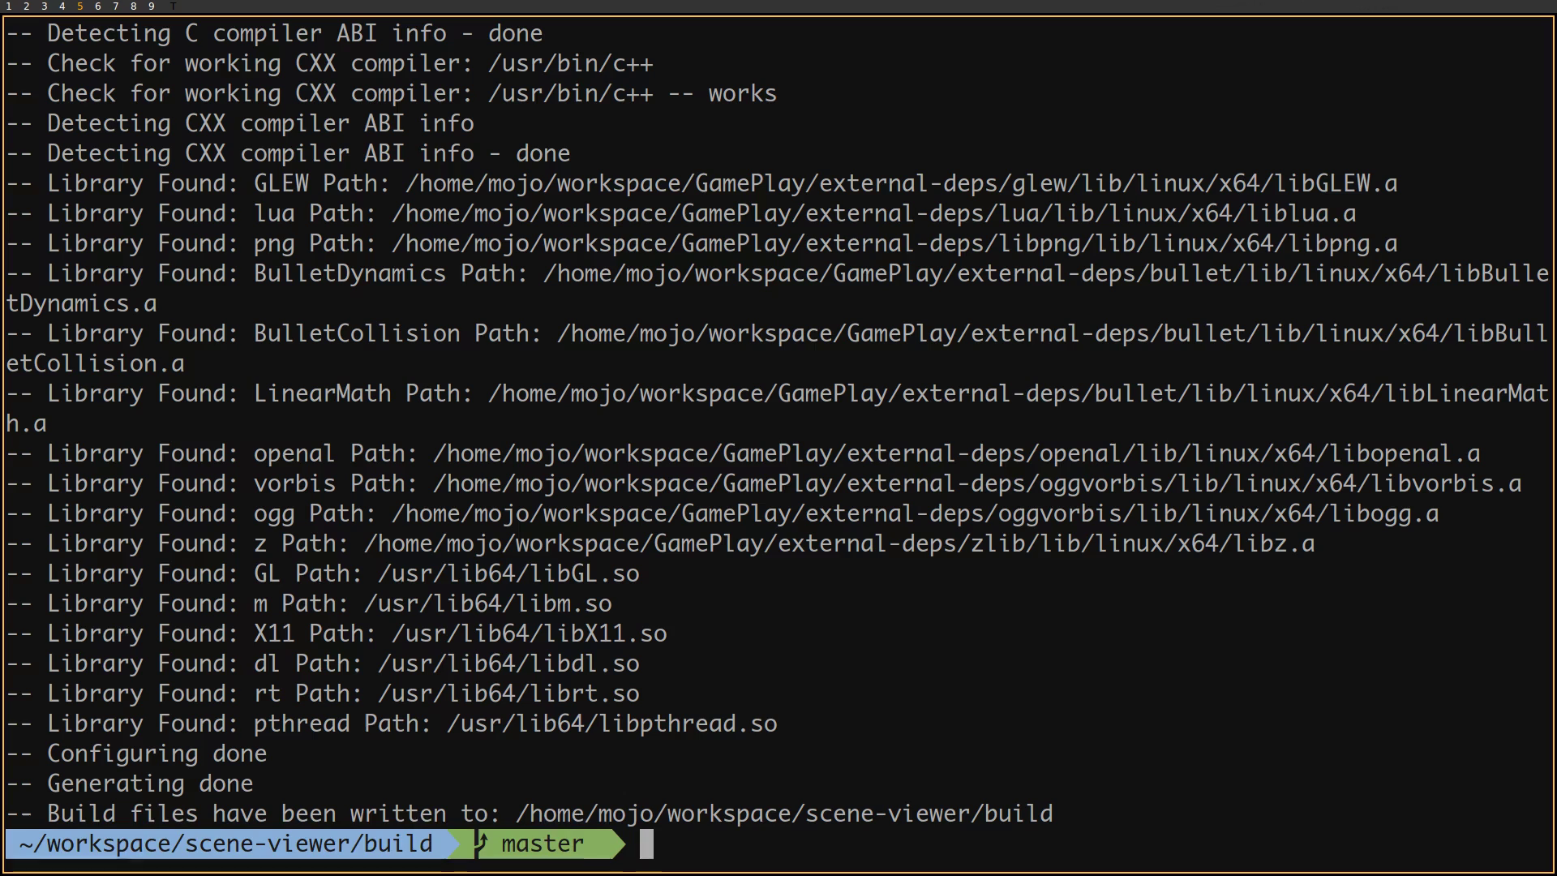
text(make)
key(Return)
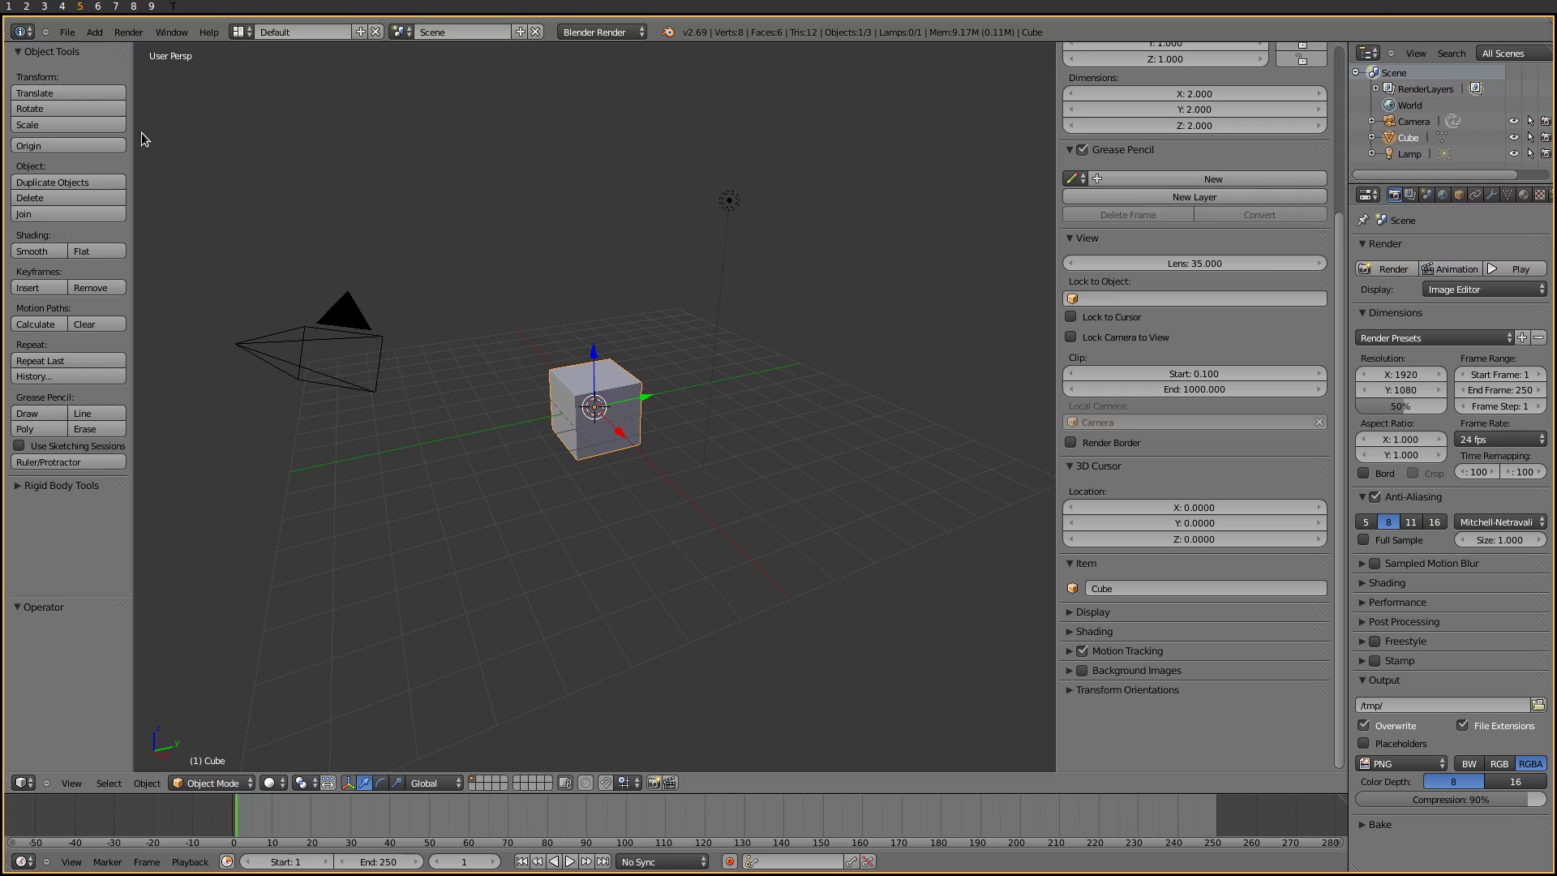
- Install scene-viewer/etc/scene-viewer.py from User Preferences Add-ons and enable GamePlay 3D Scene Viewer
click(67, 32)
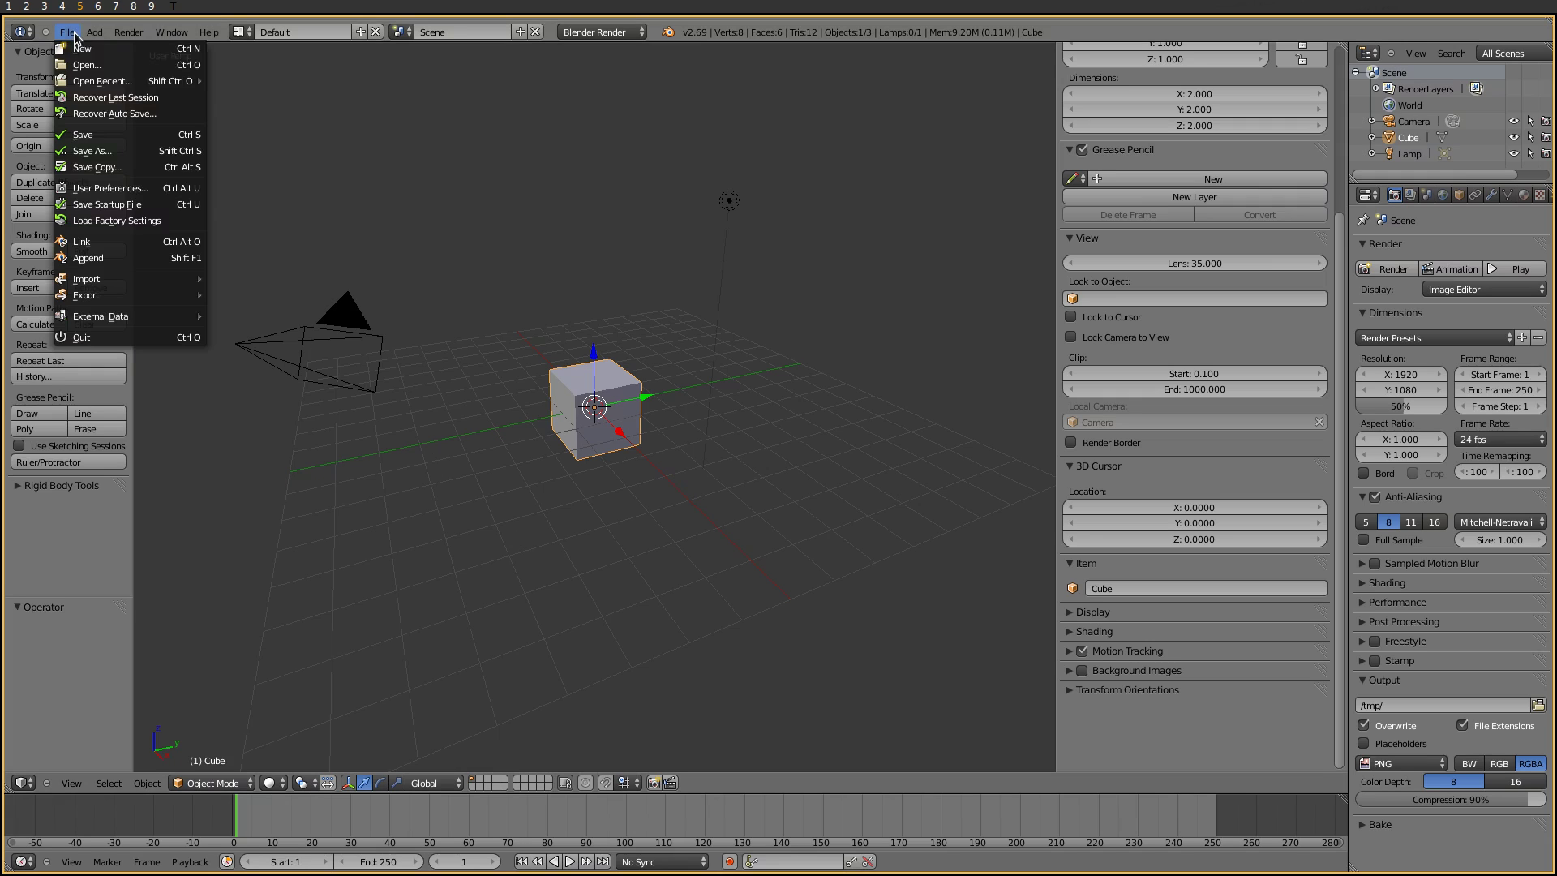
click(124, 188)
alt+drag(291, 290, 576, 503)
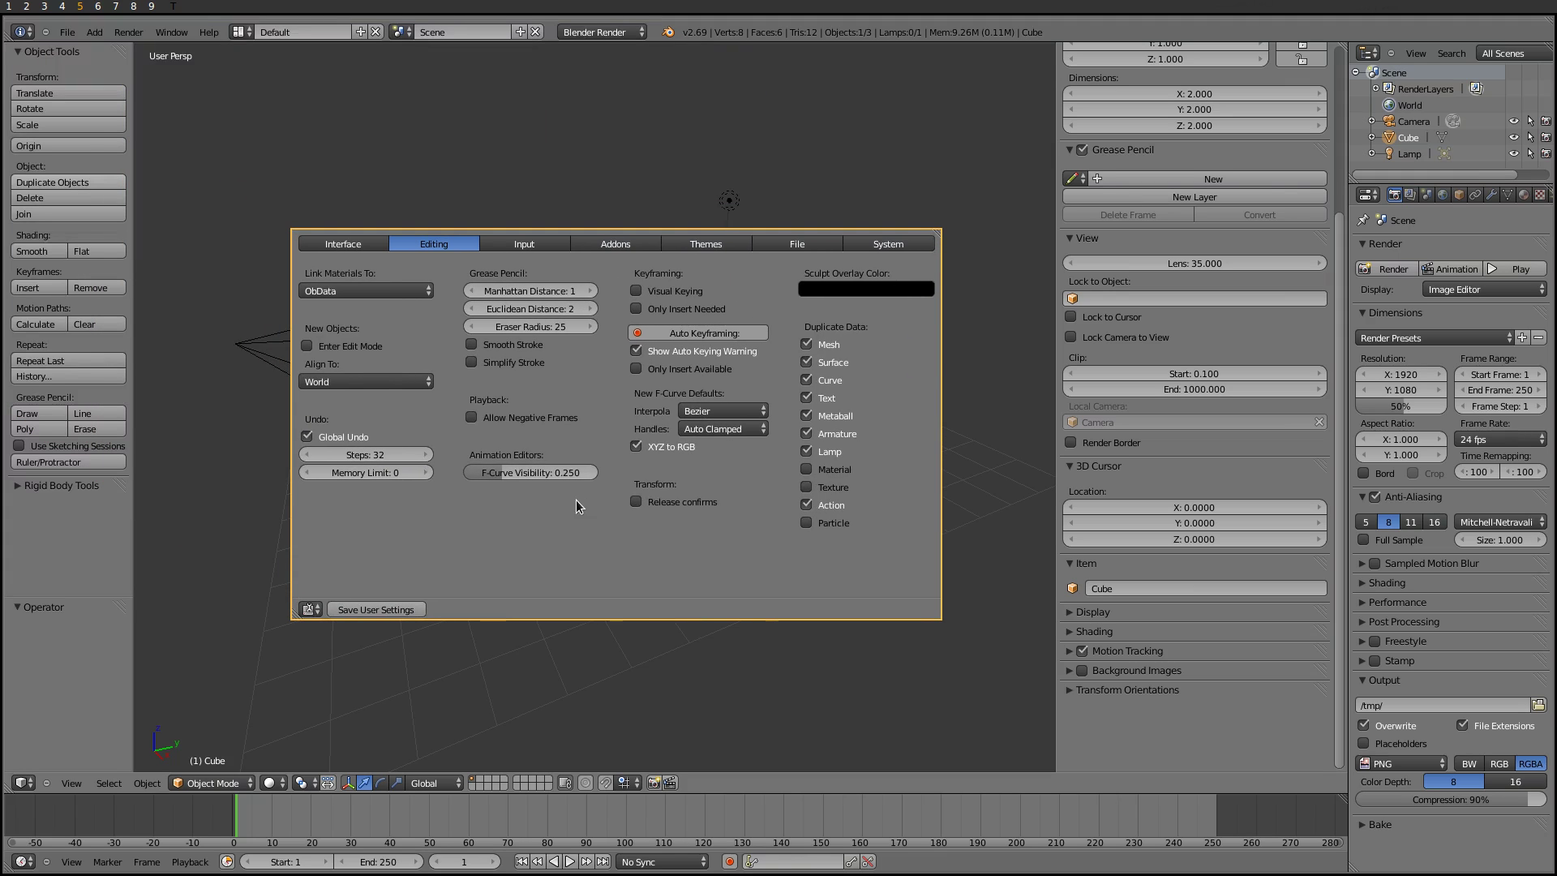
click(633, 243)
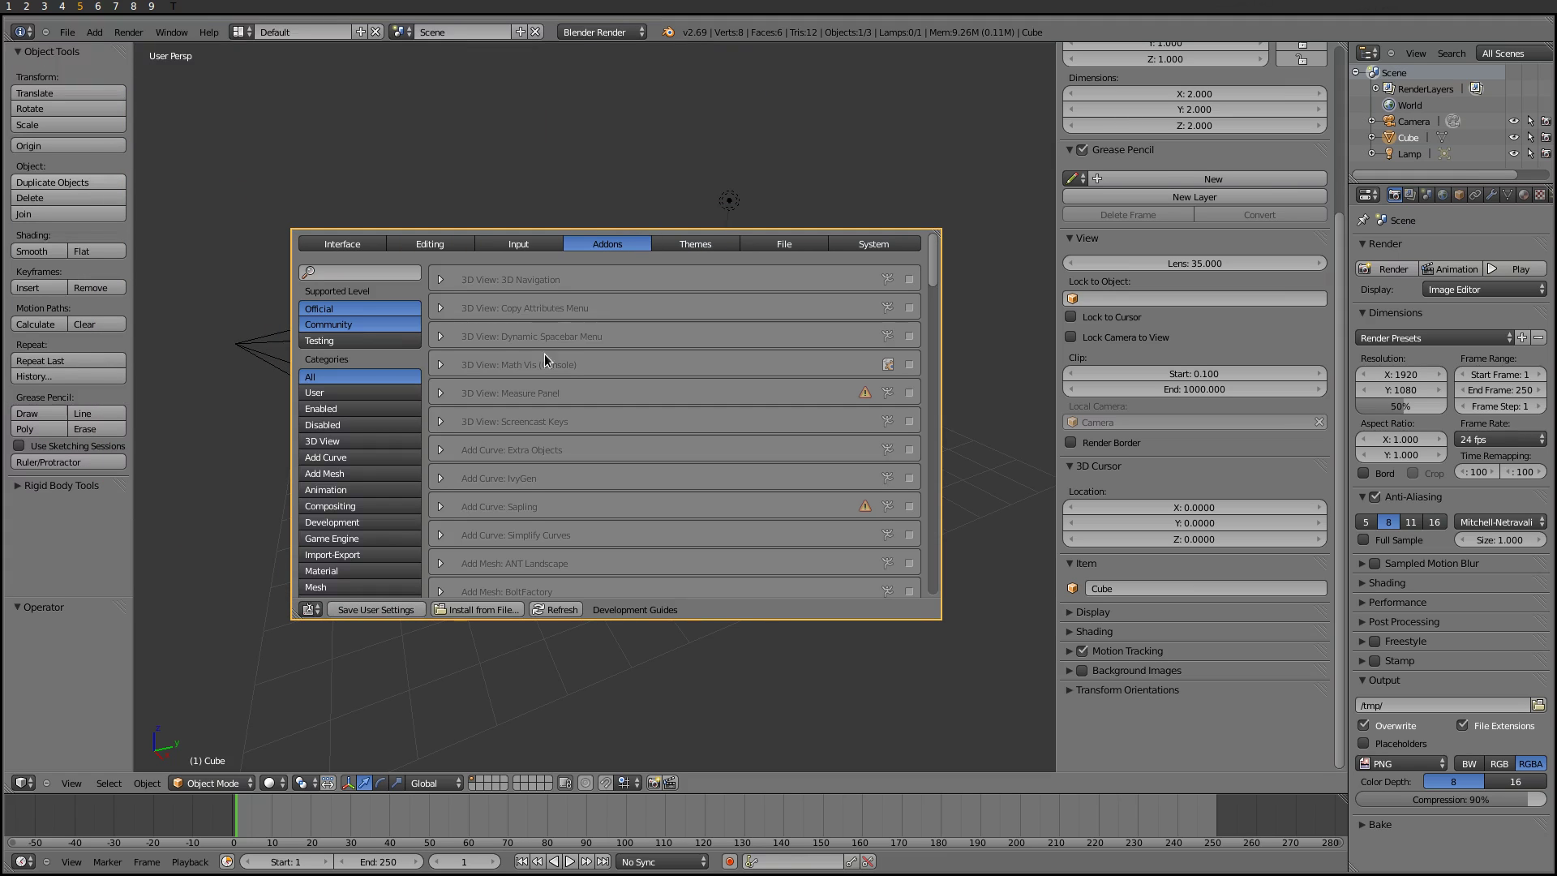
click(503, 611)
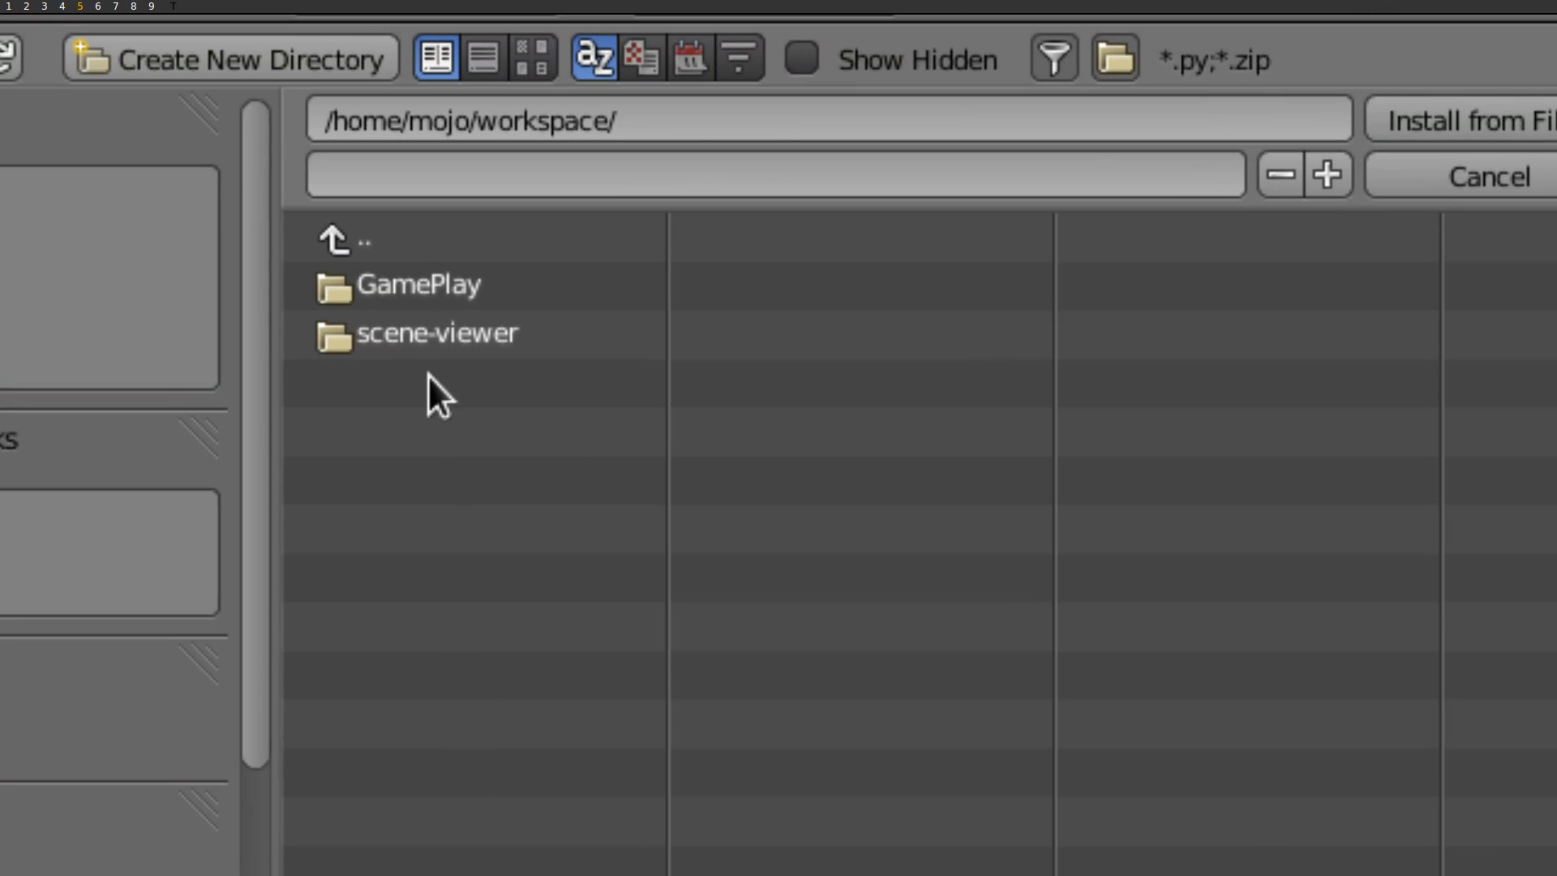
click(428, 342)
click(441, 370)
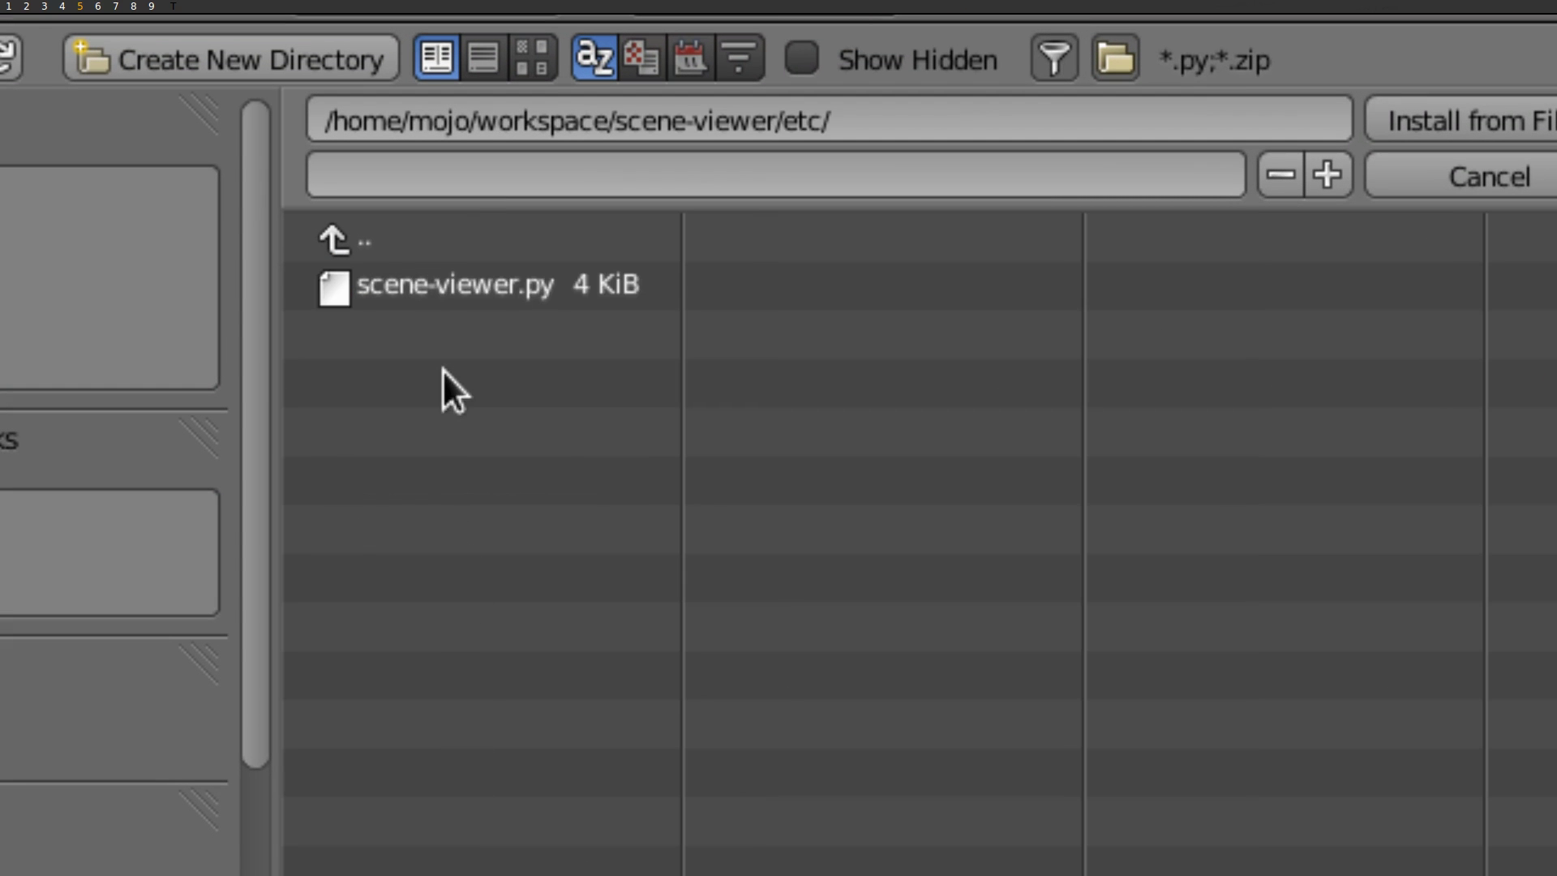
double_click(479, 291)
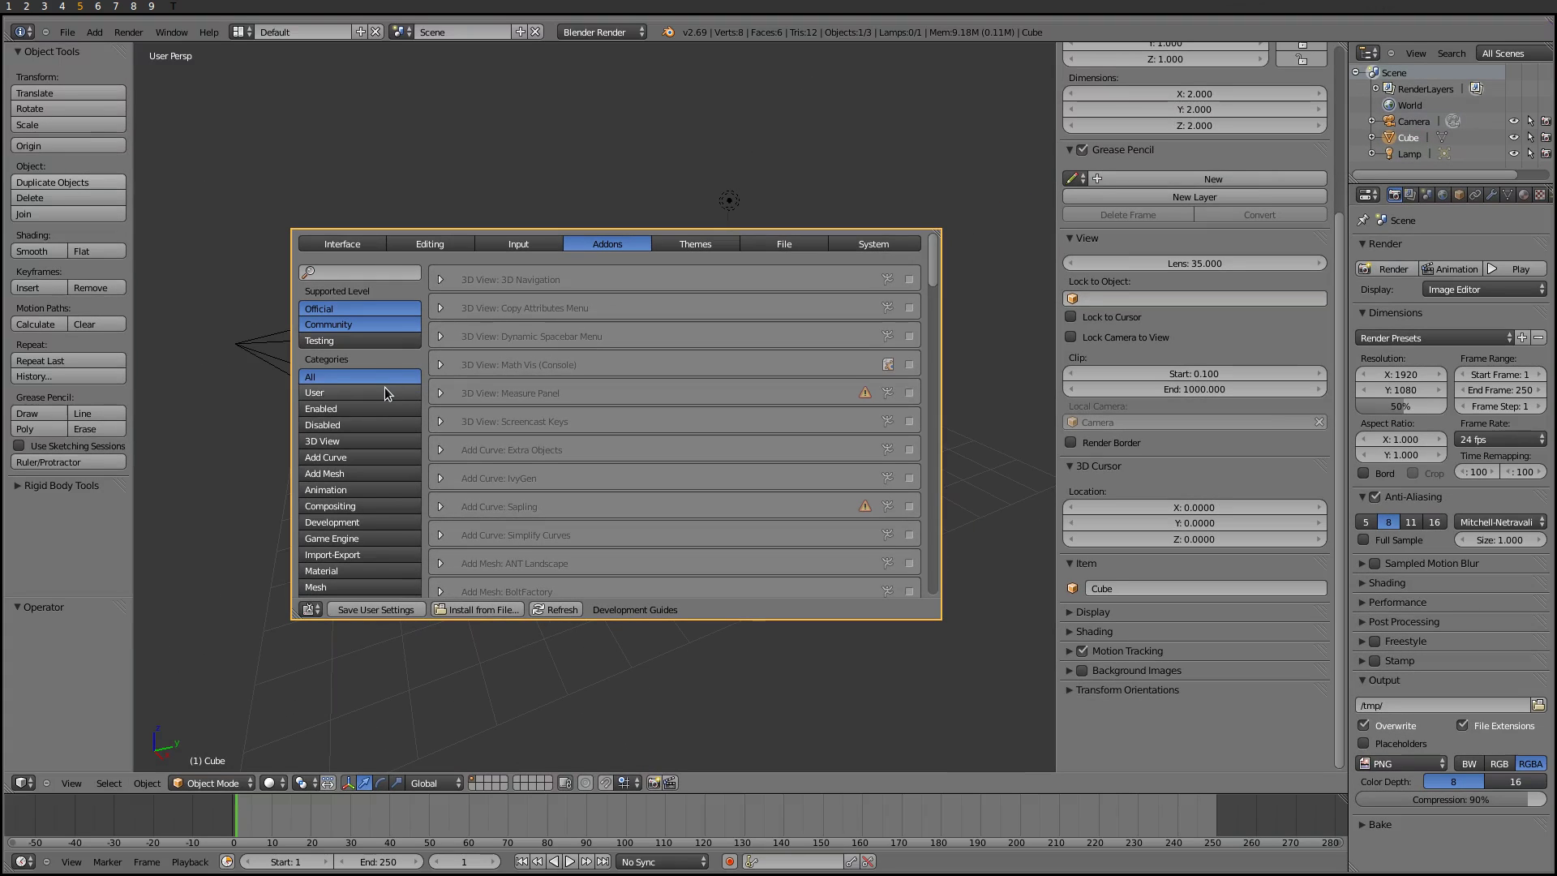
click(195, 419)
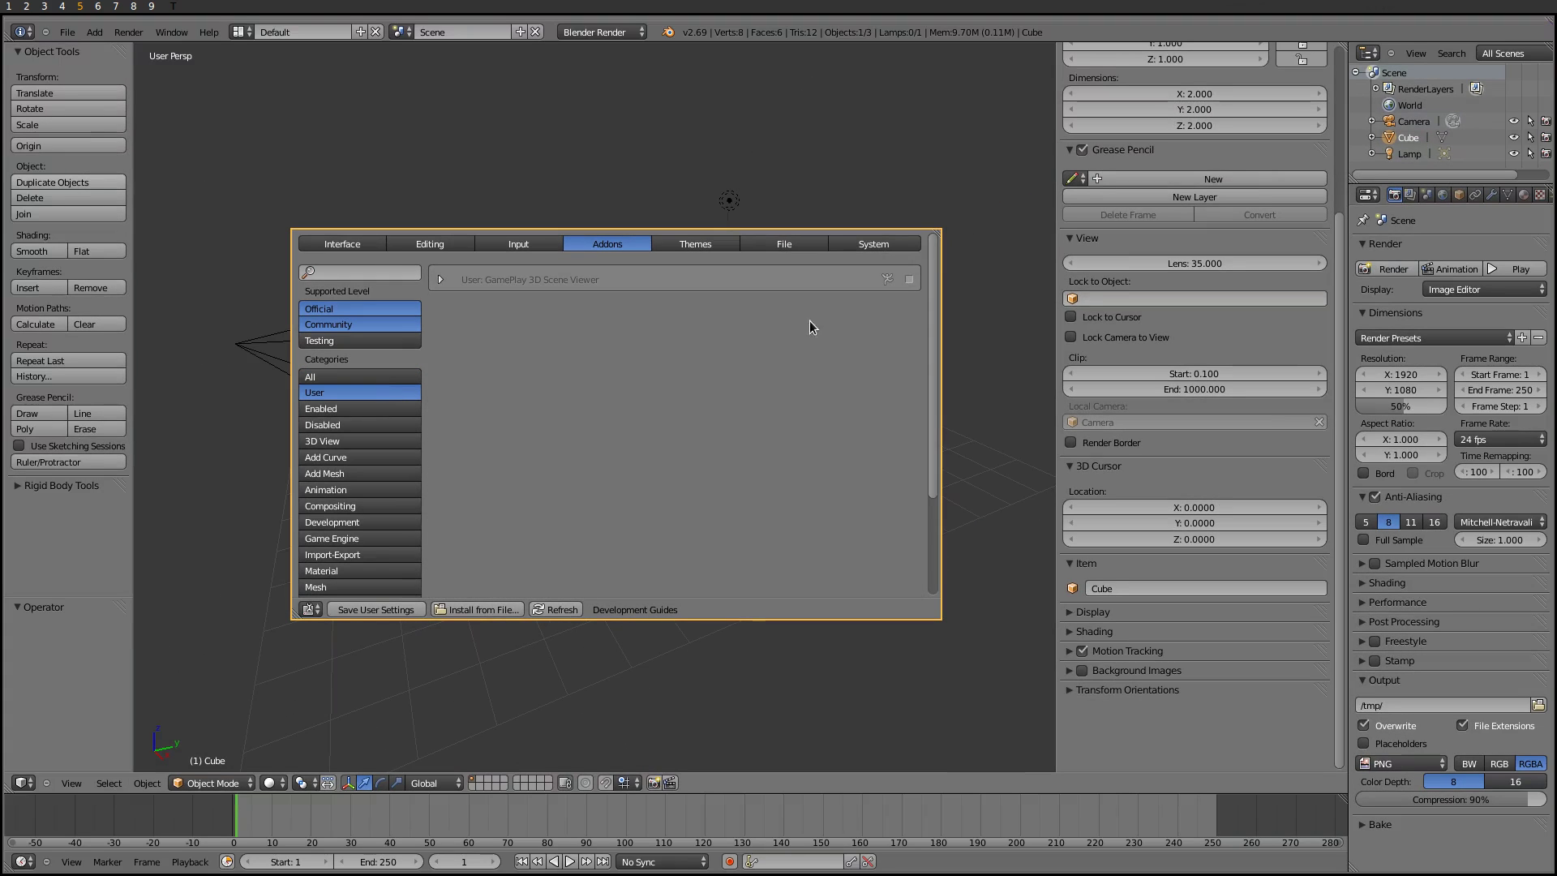
click(909, 281)
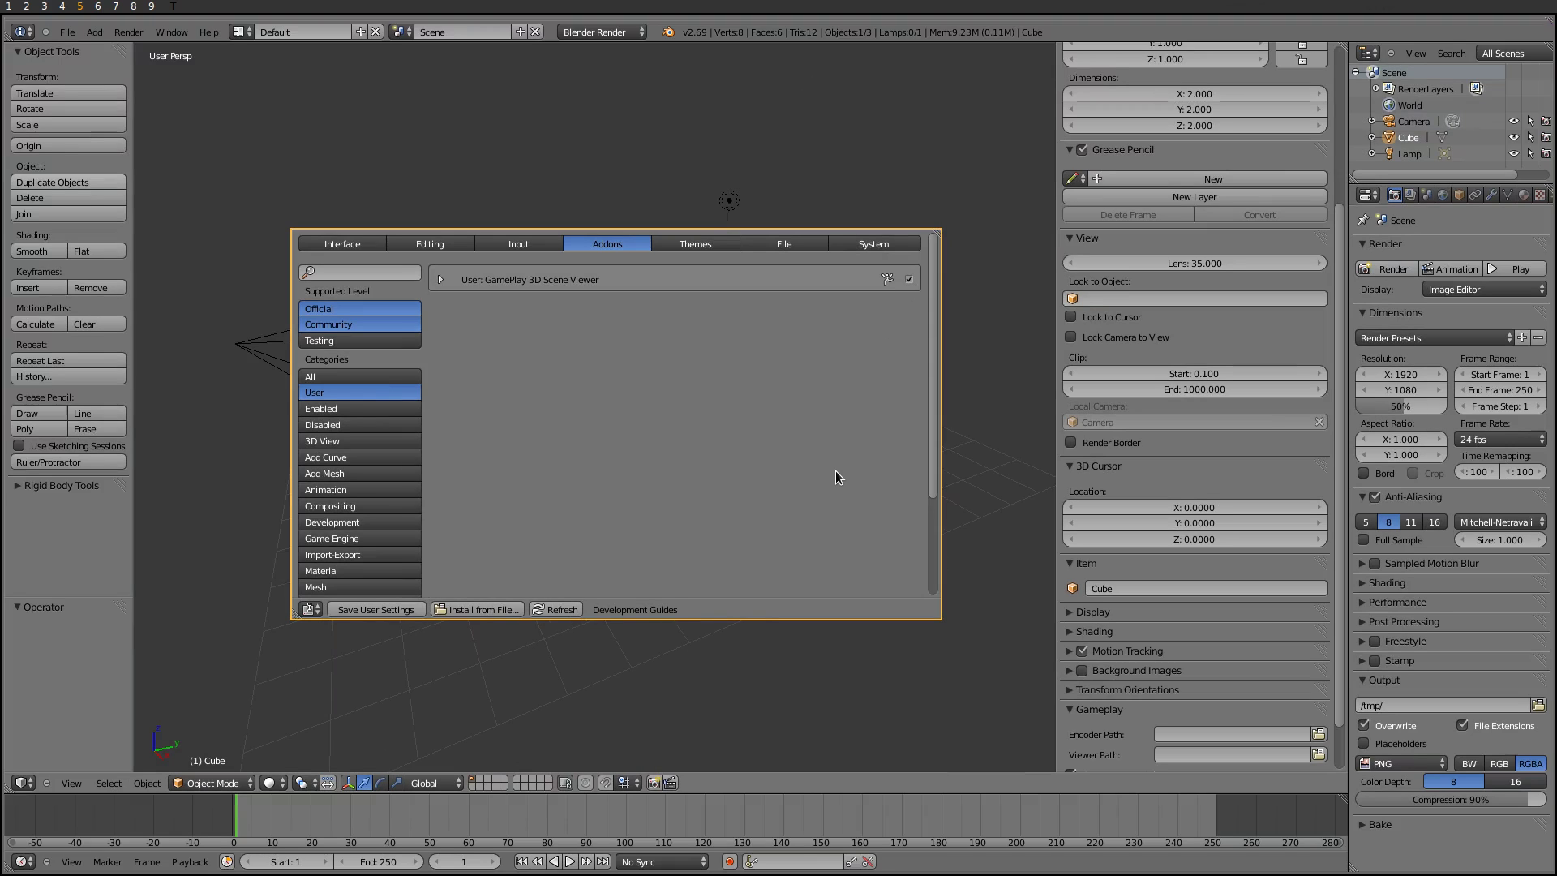
key(alt+F4)
- Point the Encoder Path at gameplay-encoder in workspace/GamePlay/bin/linux
scroll(1327, 770, down, 2)
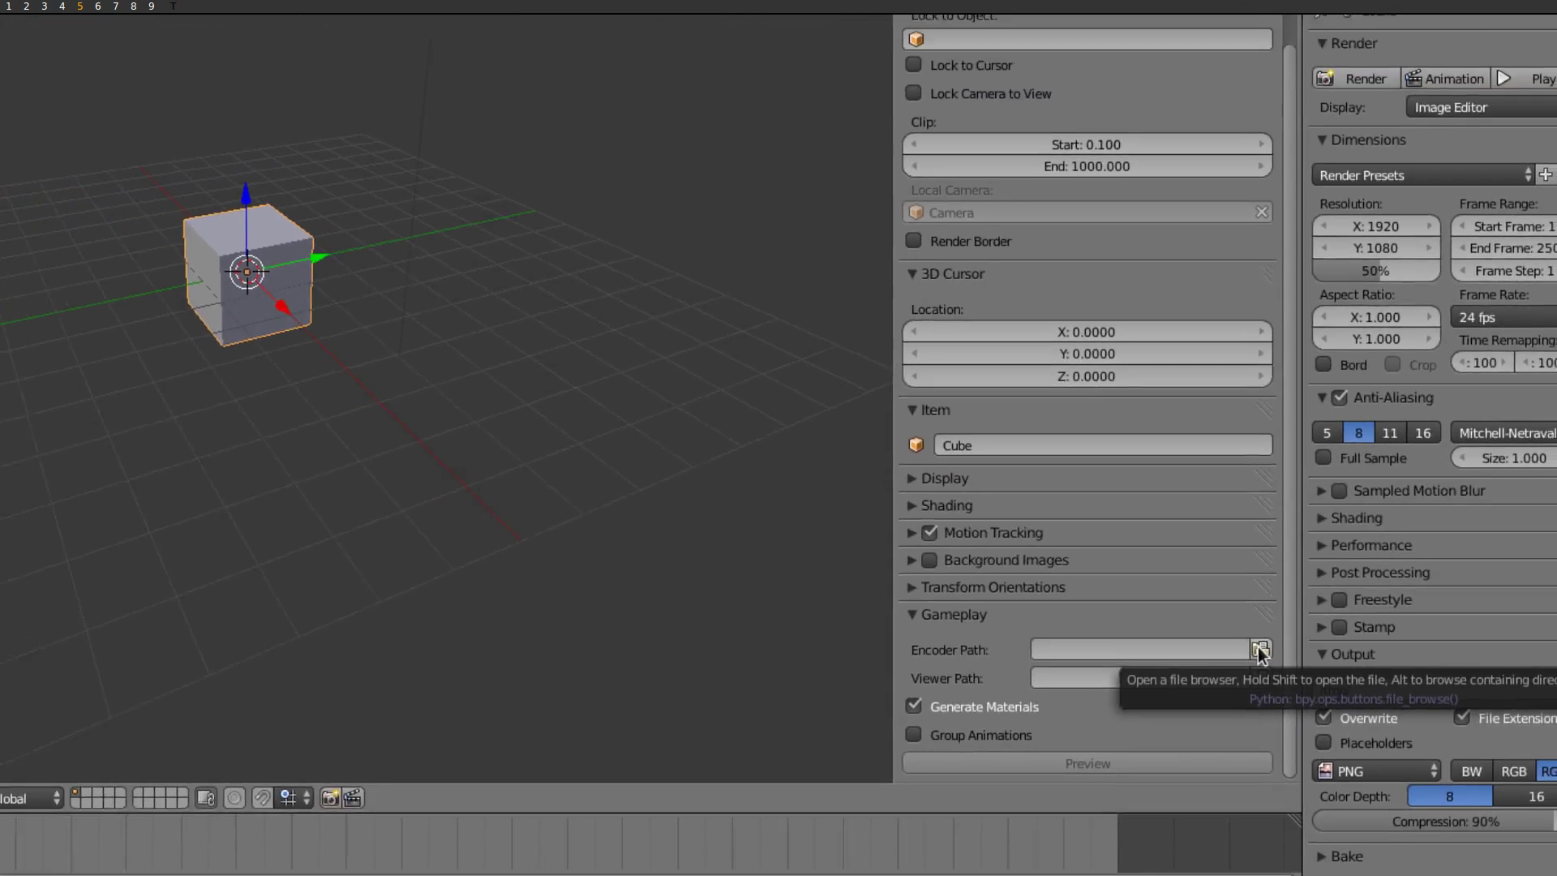
click(1171, 606)
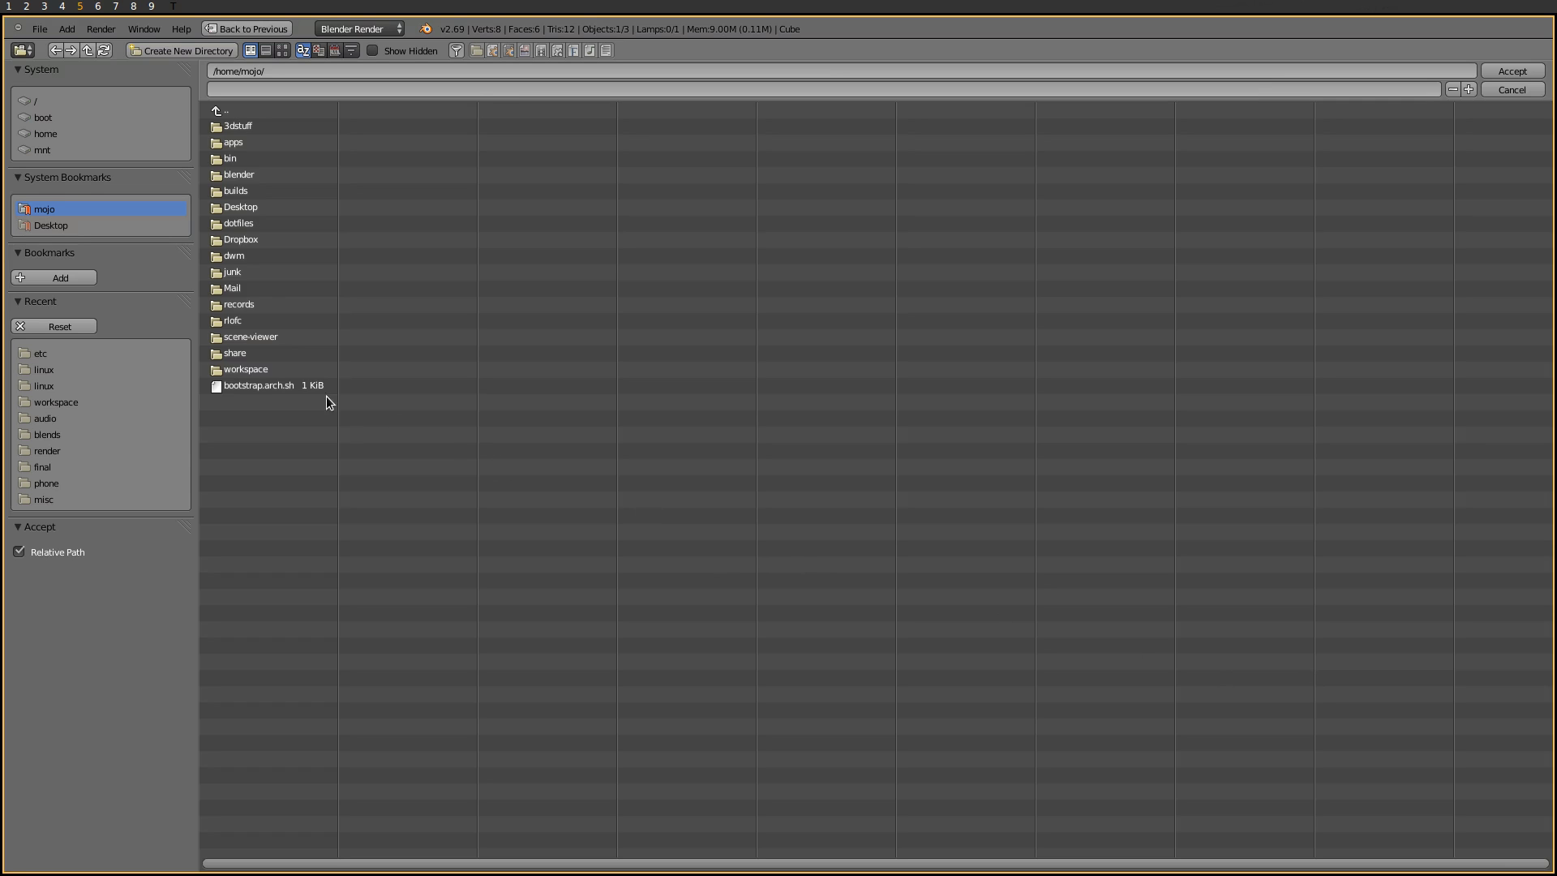
click(280, 369)
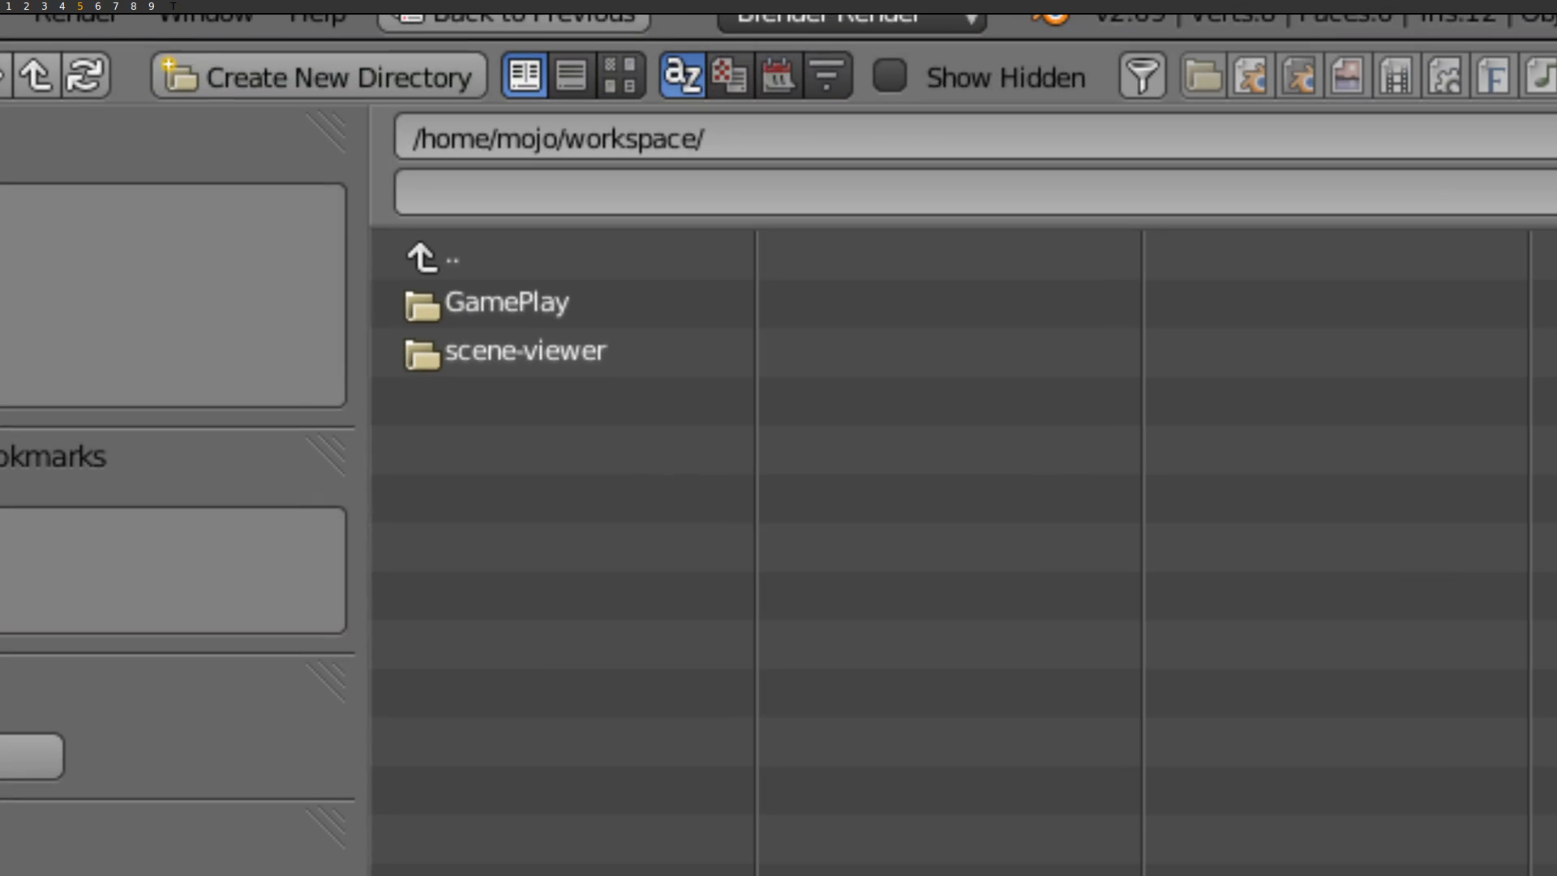
click(506, 307)
click(513, 337)
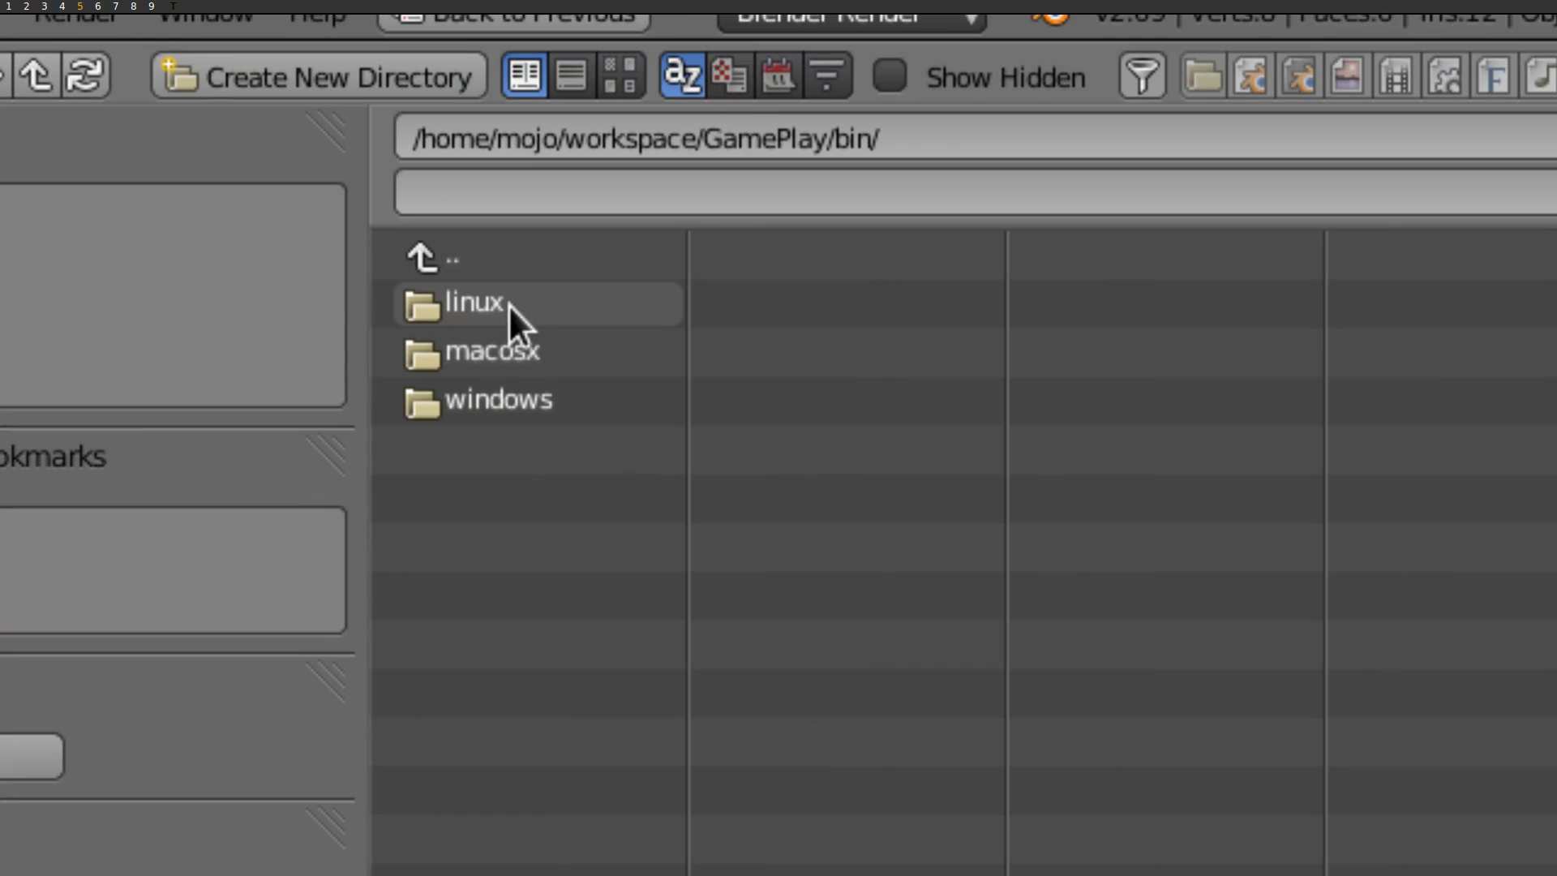
click(508, 304)
double_click(508, 305)
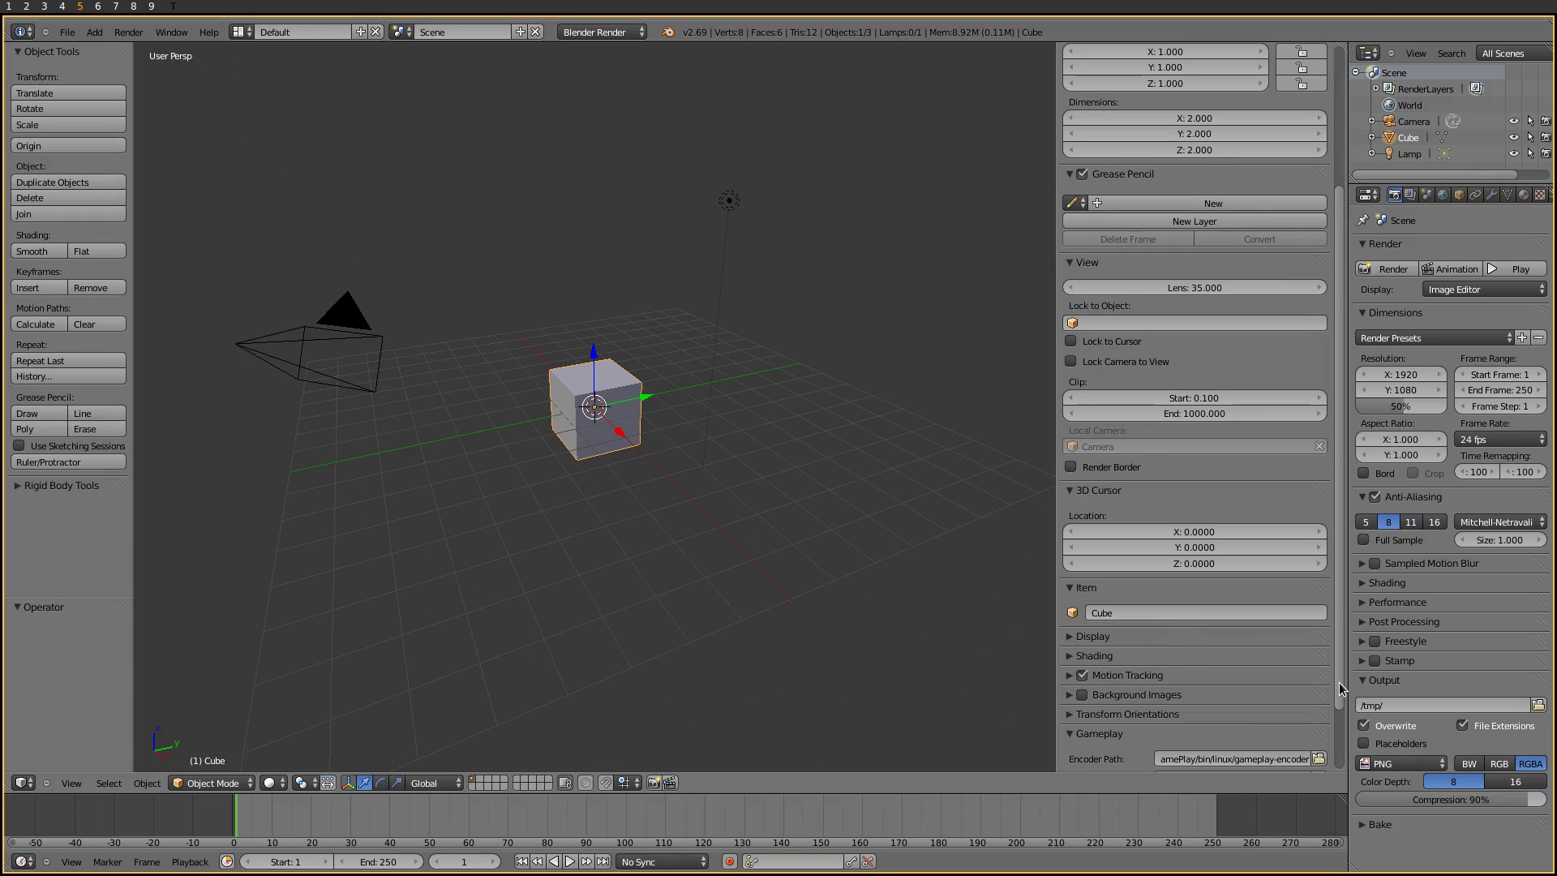
- Point the Viewer Path at the scene-viewer binary in workspace/scene-viewer/build/bin/linux
drag(1340, 683, 1330, 750)
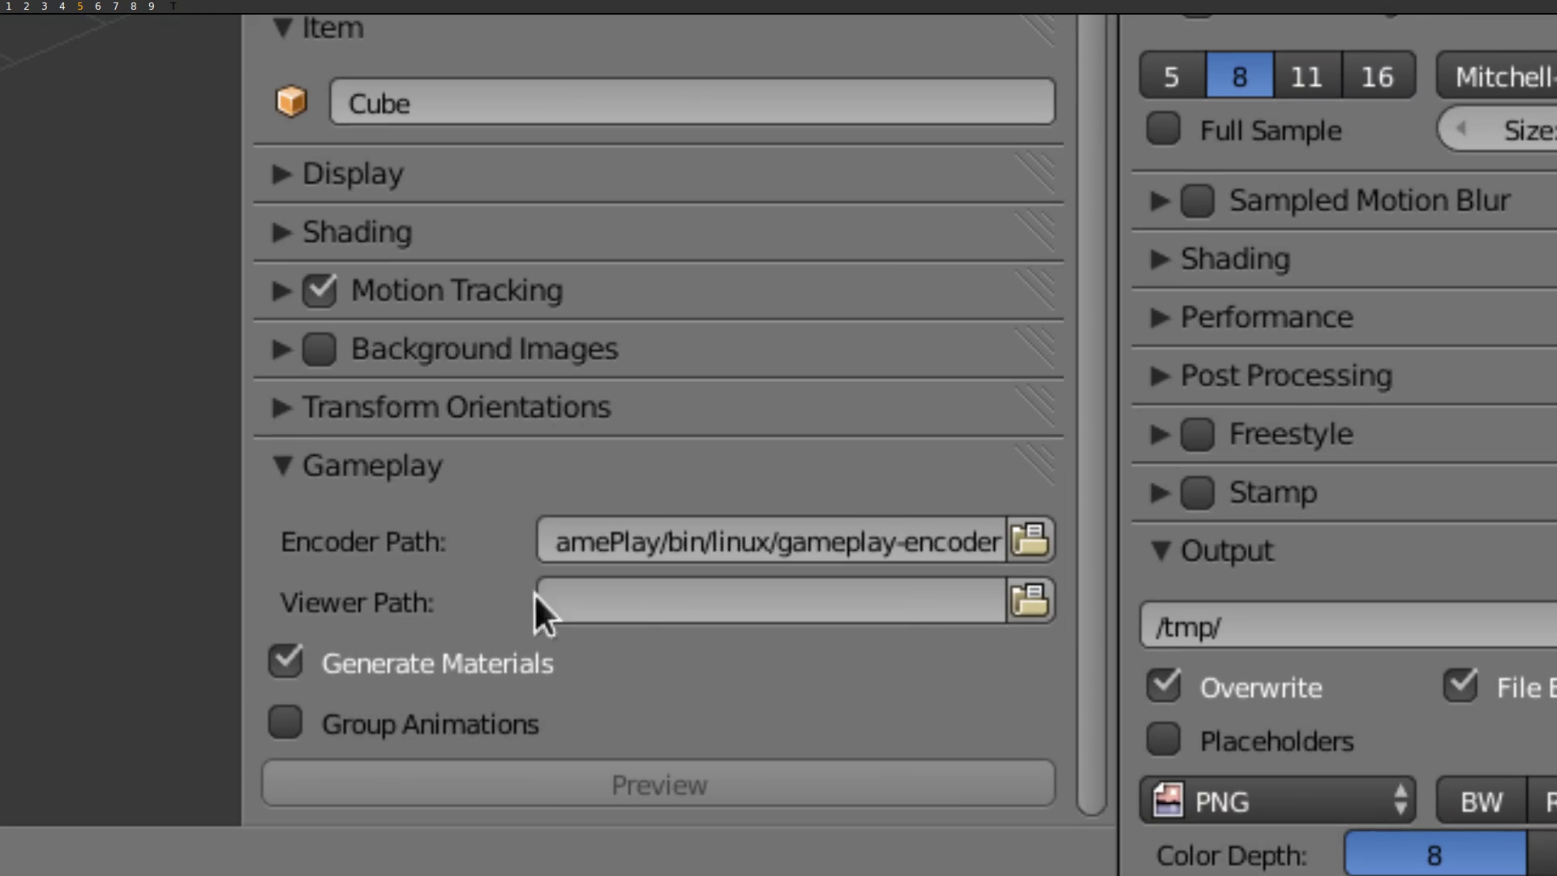
click(1030, 600)
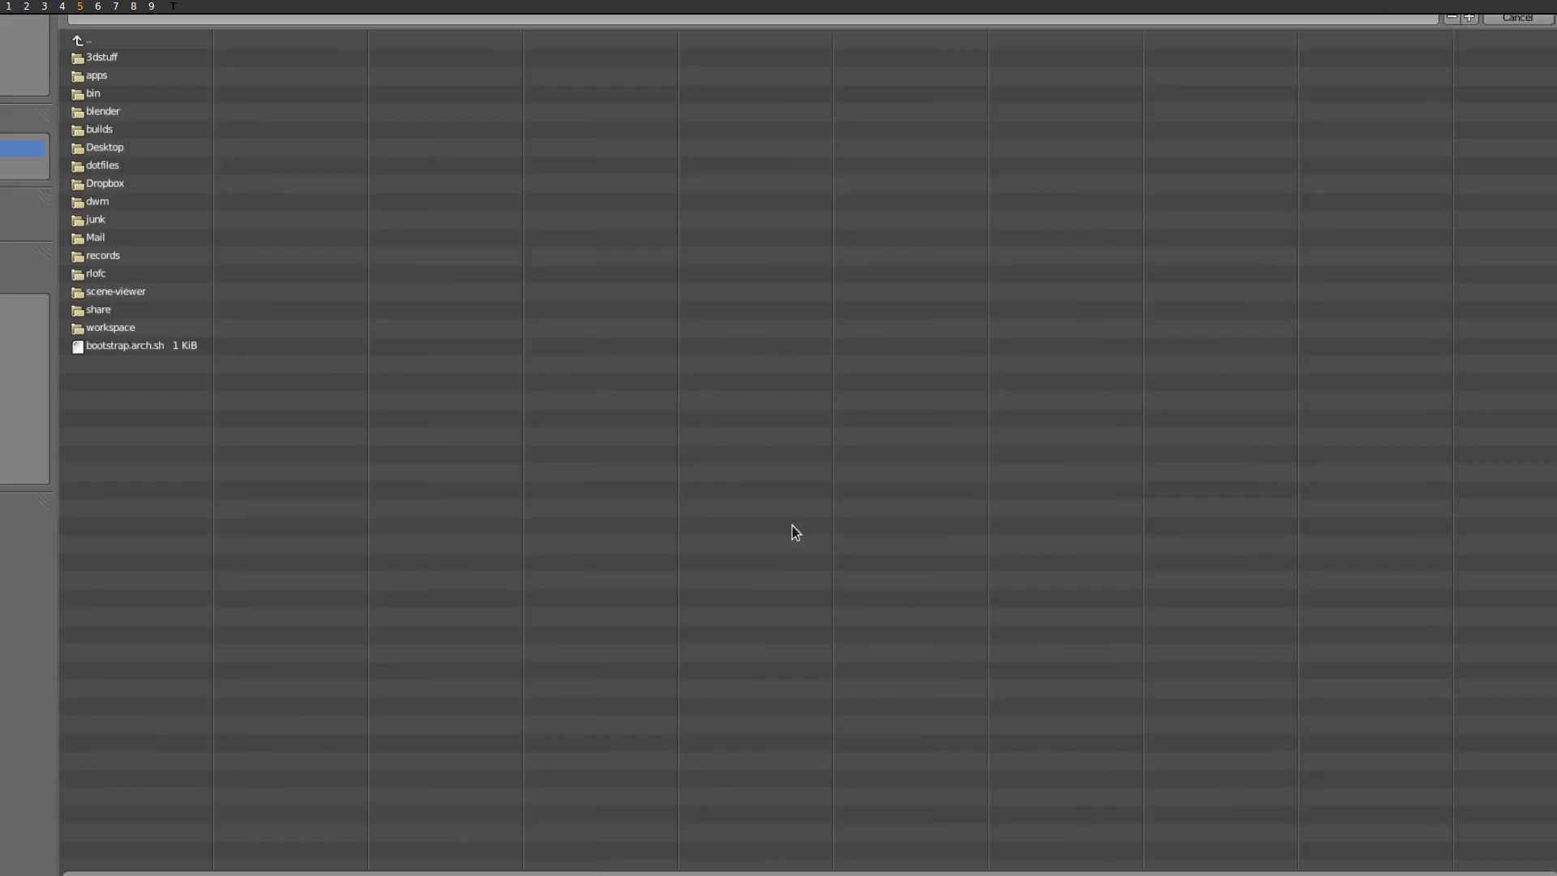
double_click(153, 329)
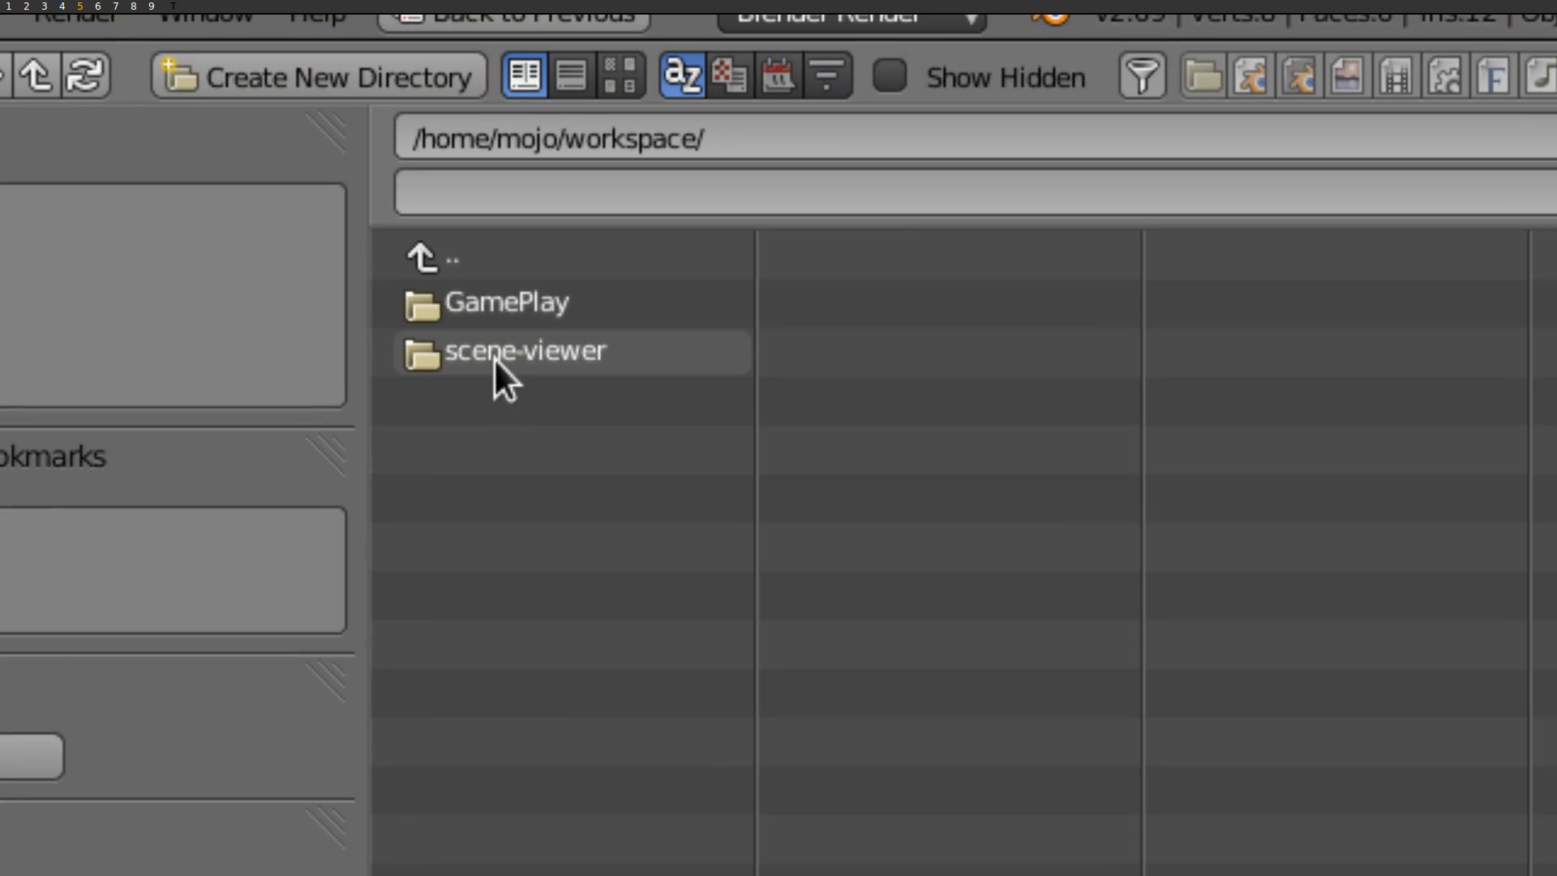
click(381, 259)
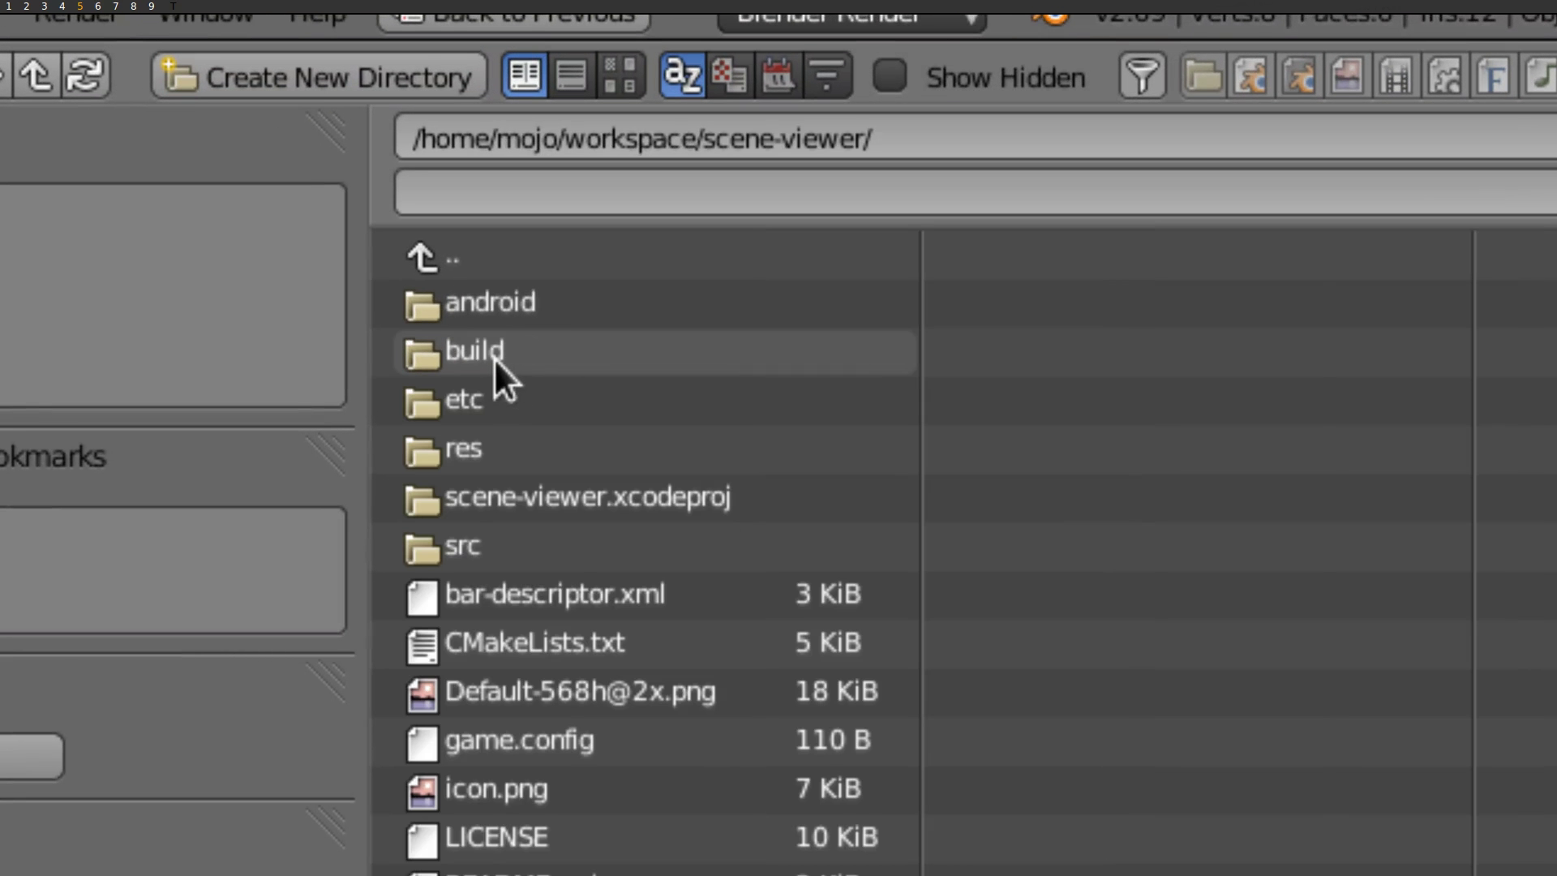
click(494, 358)
click(497, 311)
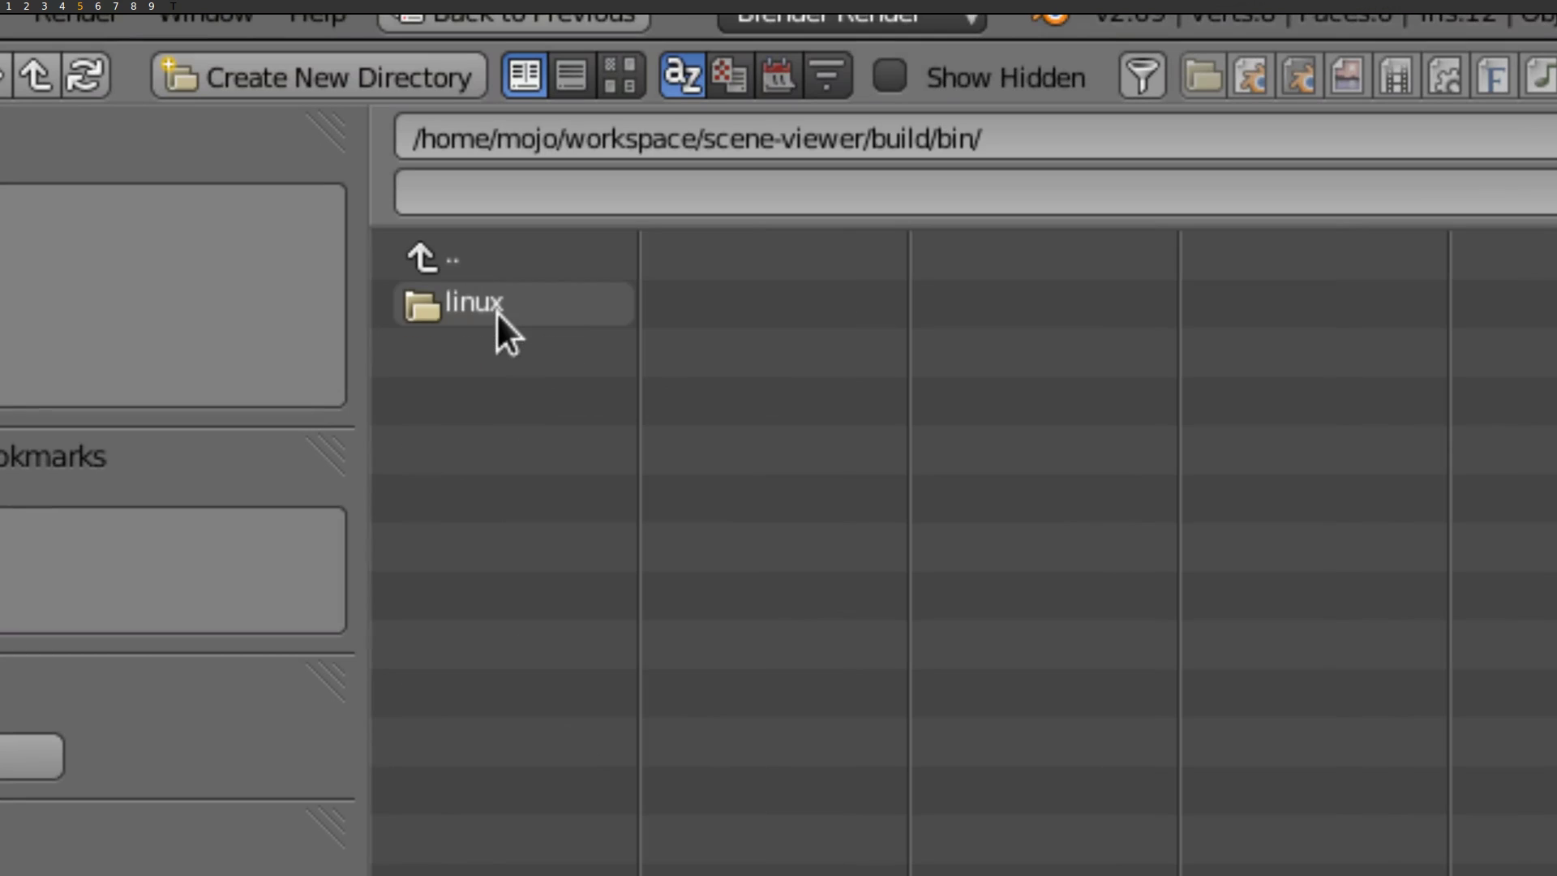
click(497, 311)
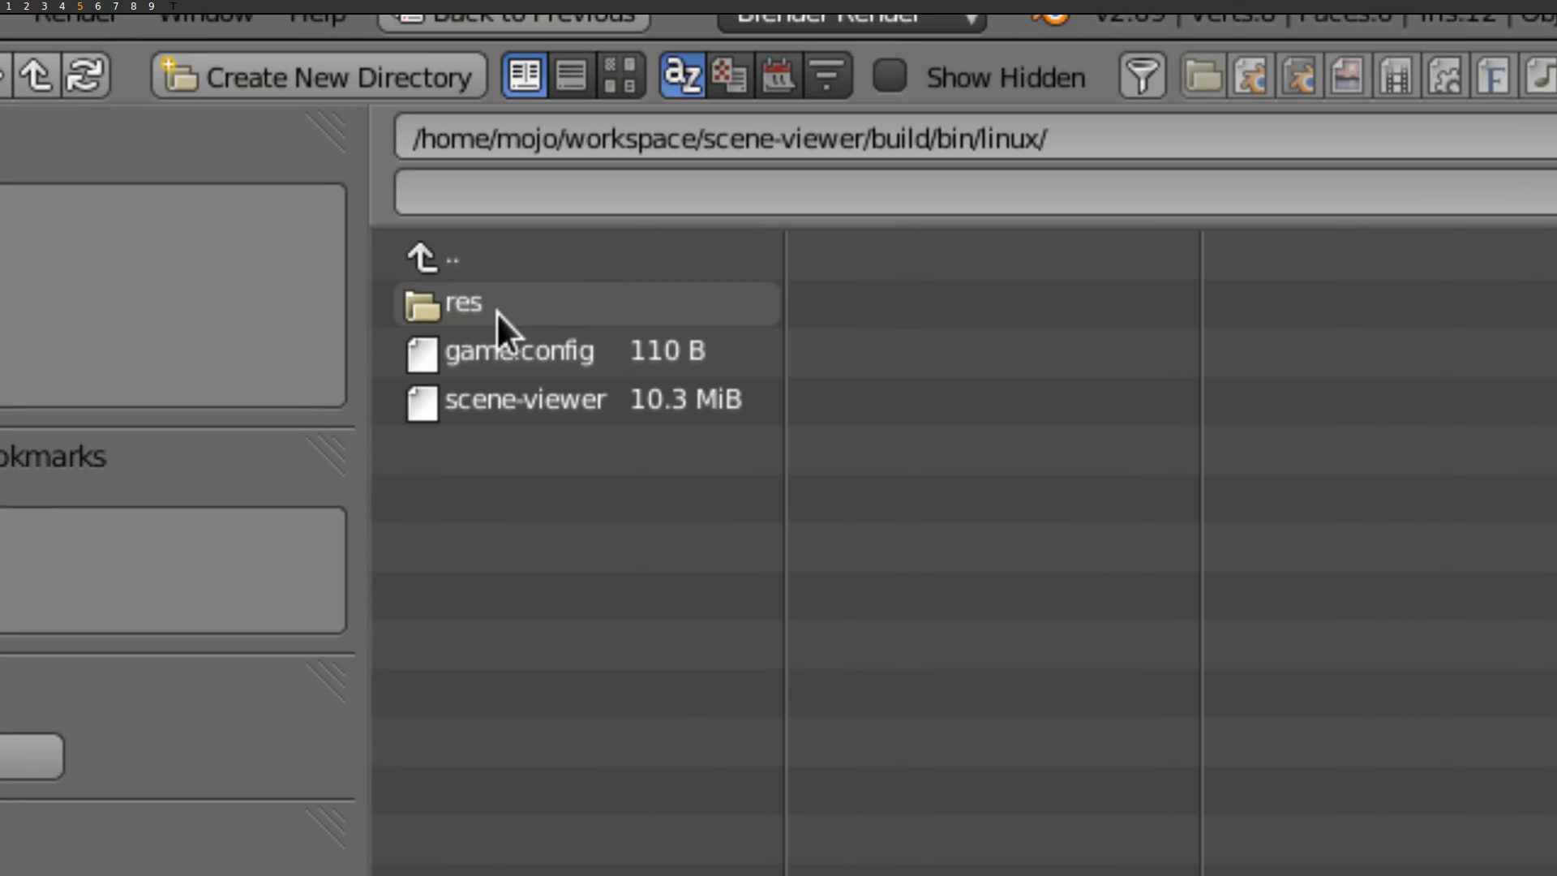
click(545, 398)
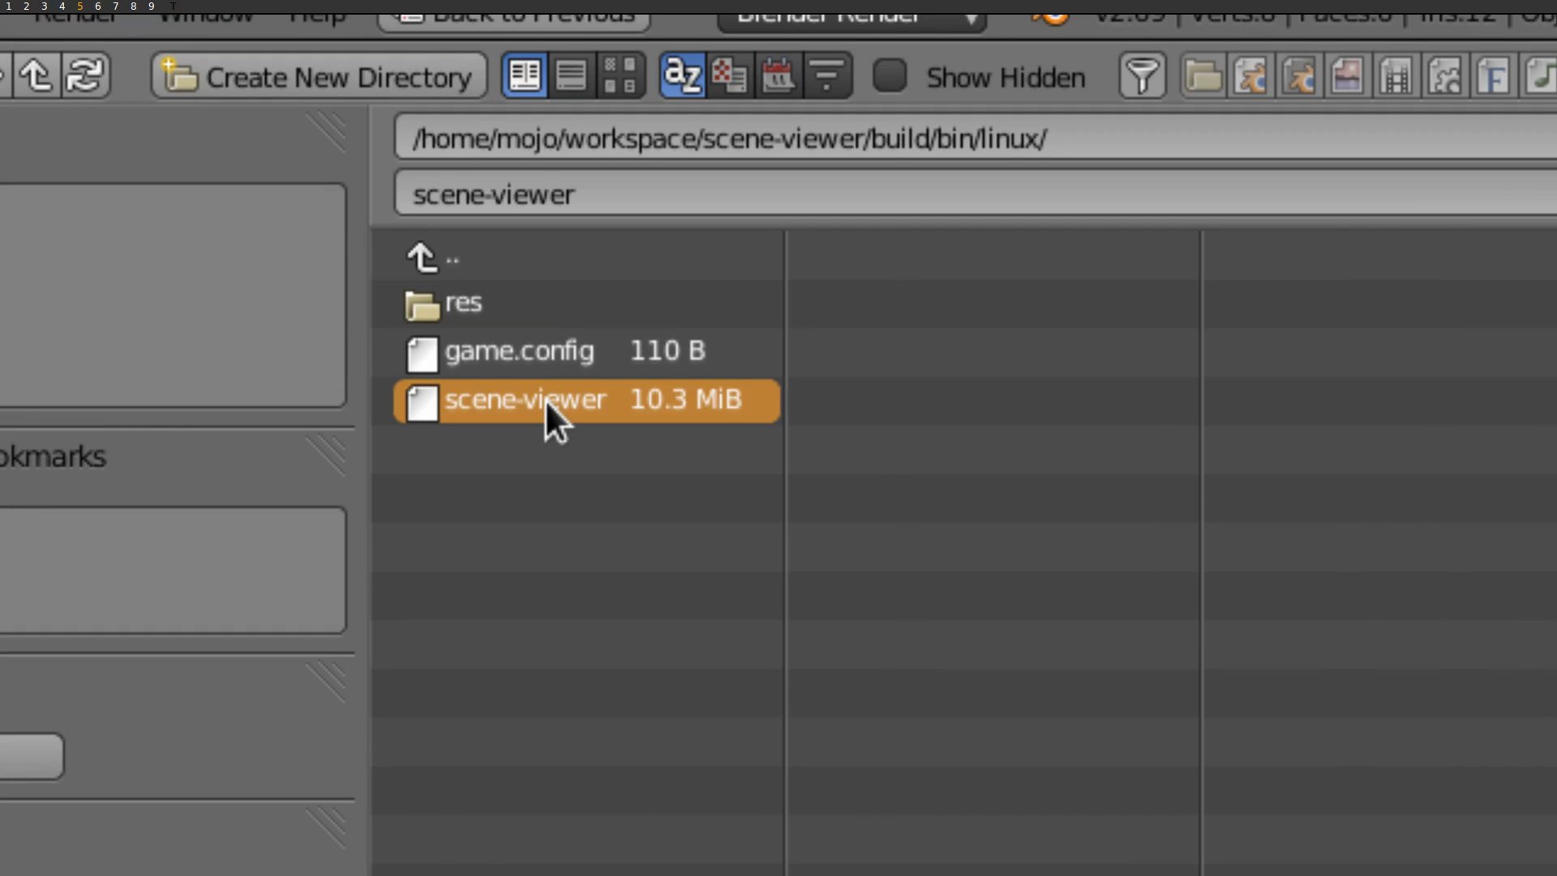
double_click(545, 399)
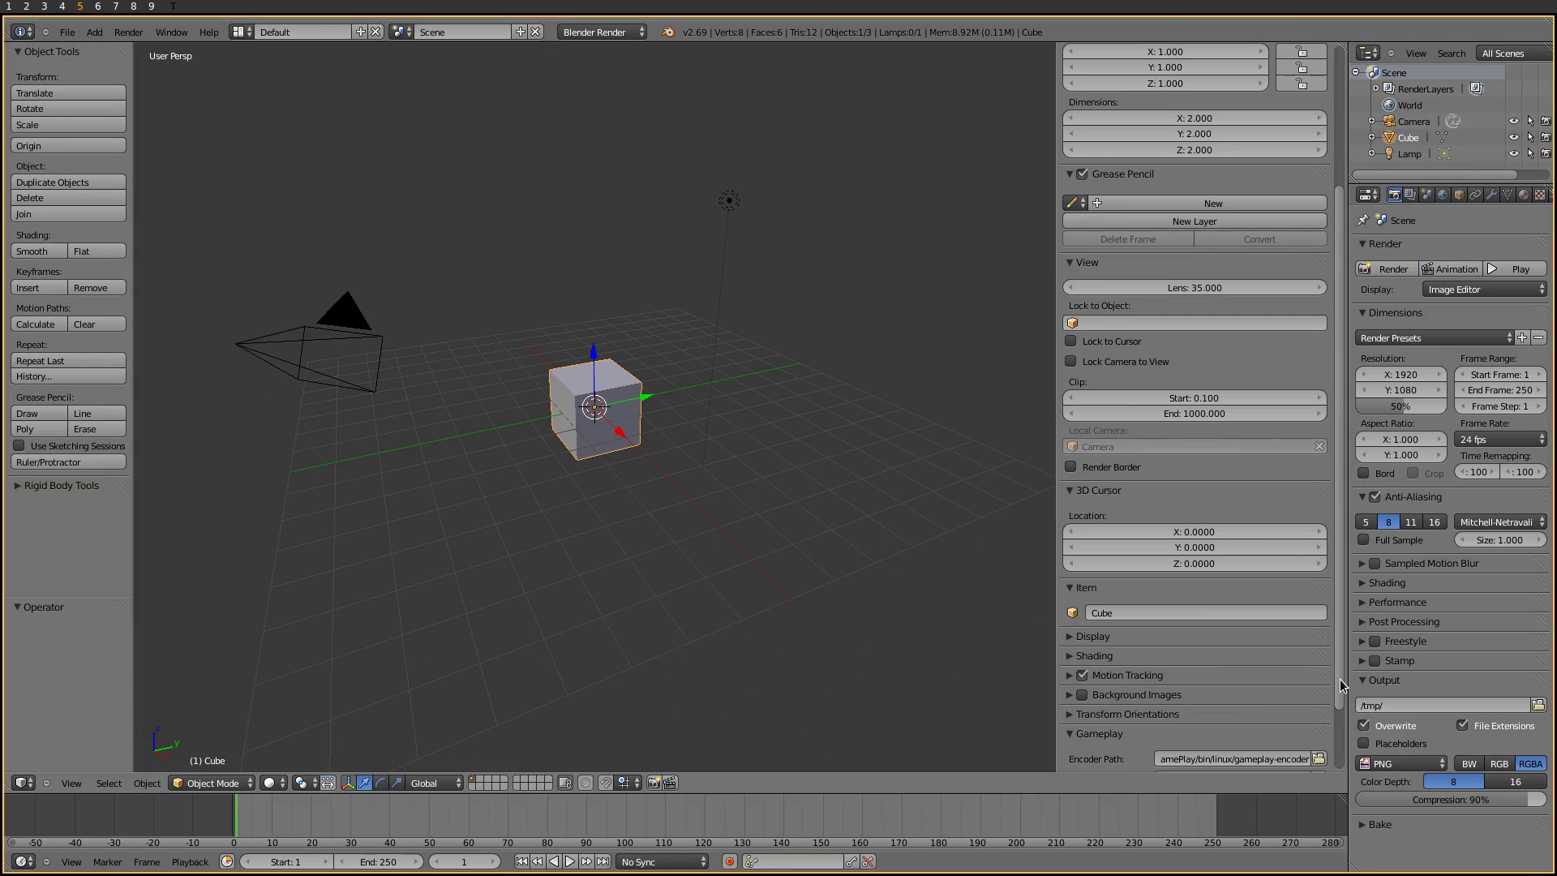
- Launch the Gameplay Preview to show the default cube, and reposition the viewer window
scroll(1338, 689, down, 3)
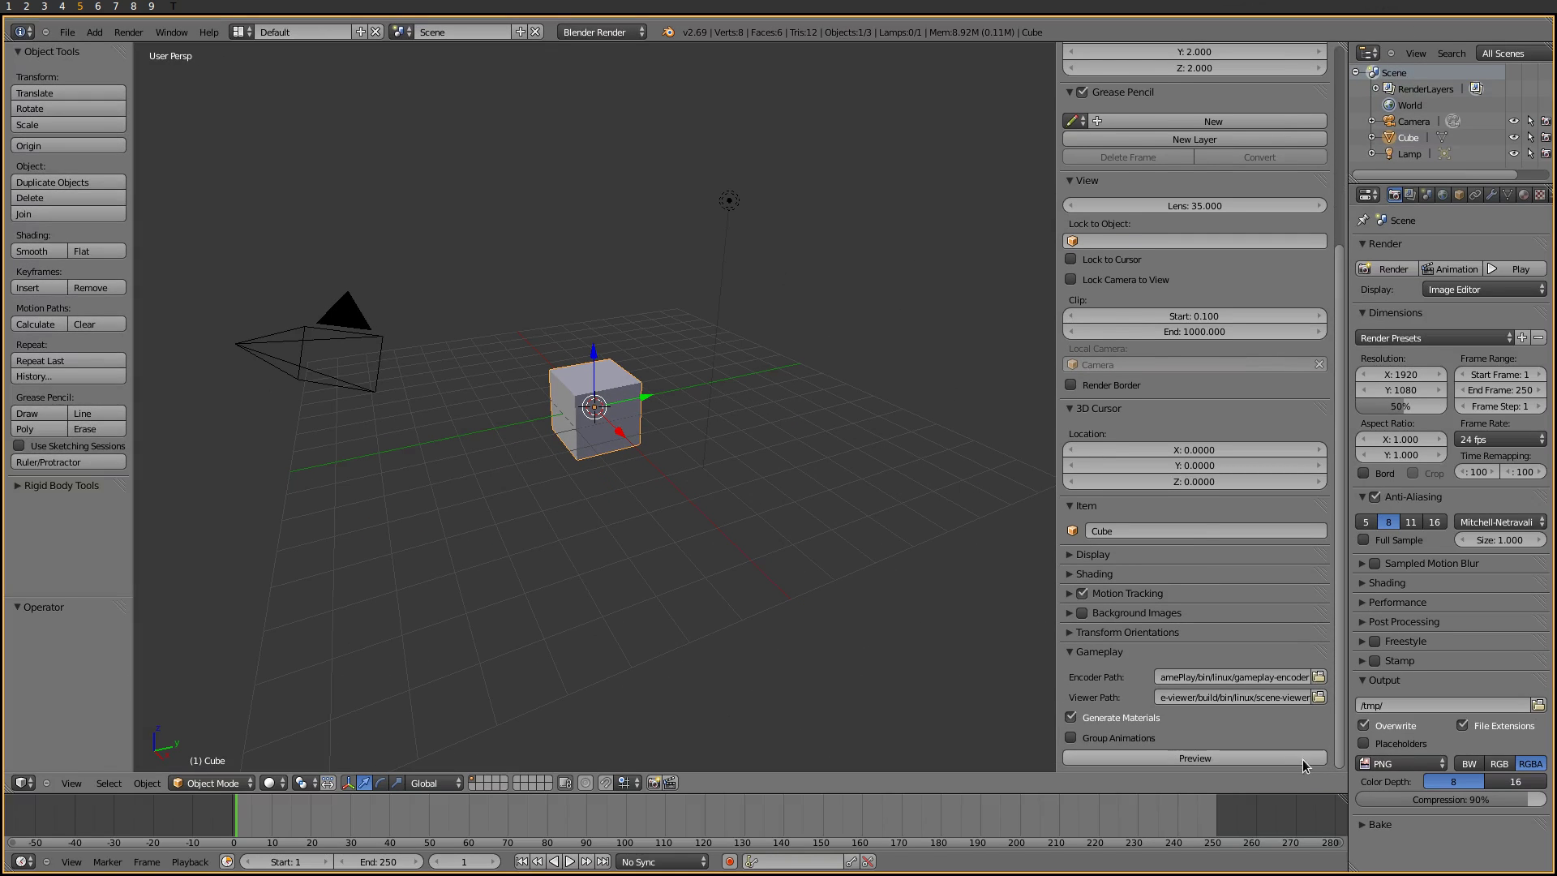
click(1222, 759)
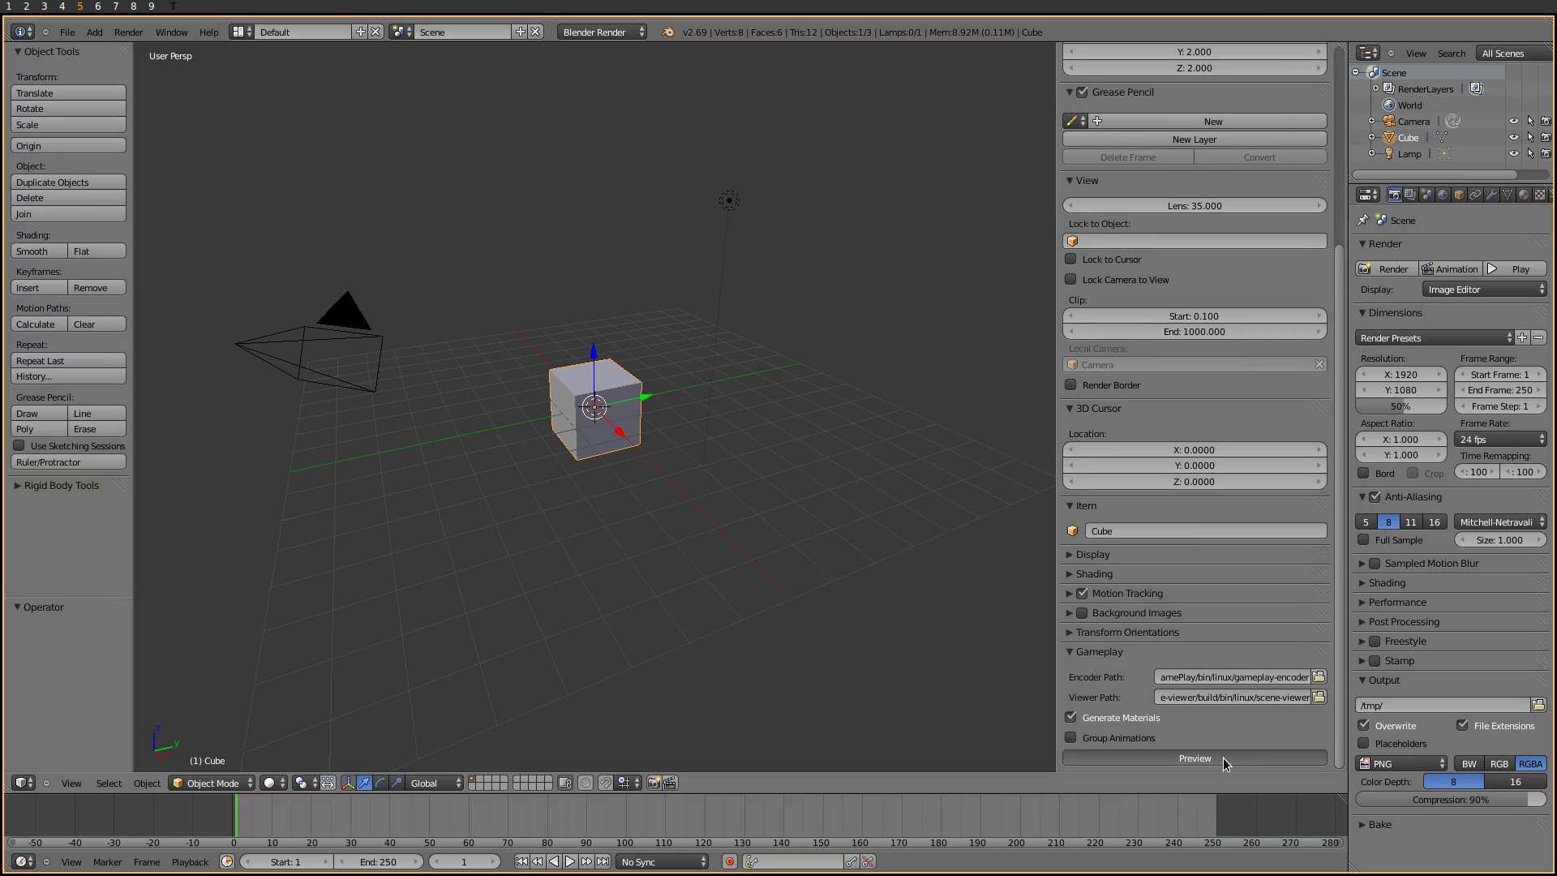
drag(843, 441, 928, 486)
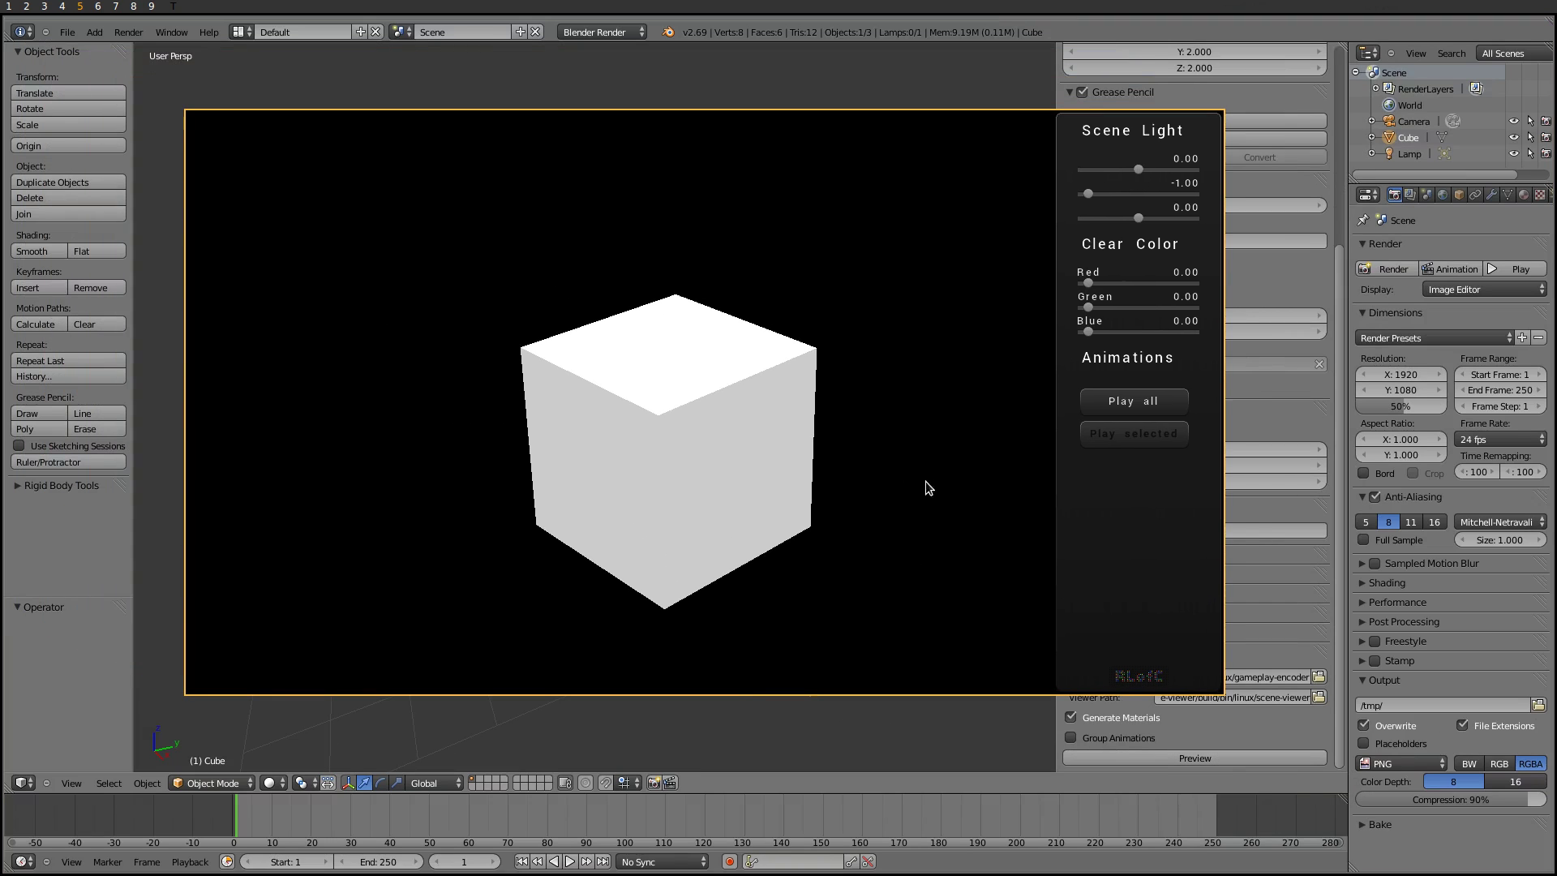